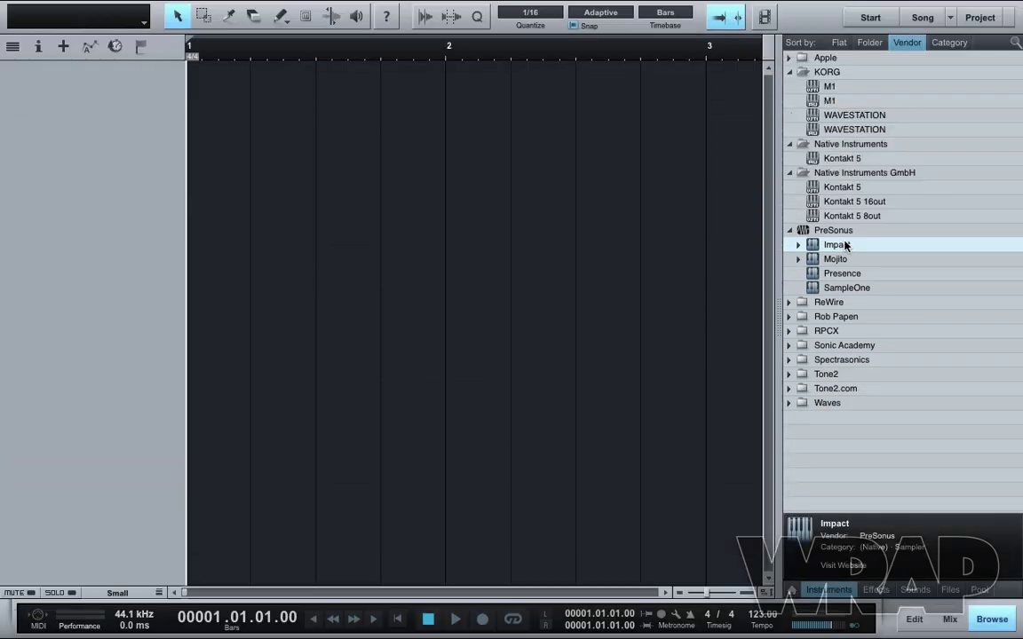
- Drag Impact into the arrangement as a new instrument track, then move its editor aside to reveal the browser
drag(845, 245, 111, 136)
drag(727, 25, 387, 36)
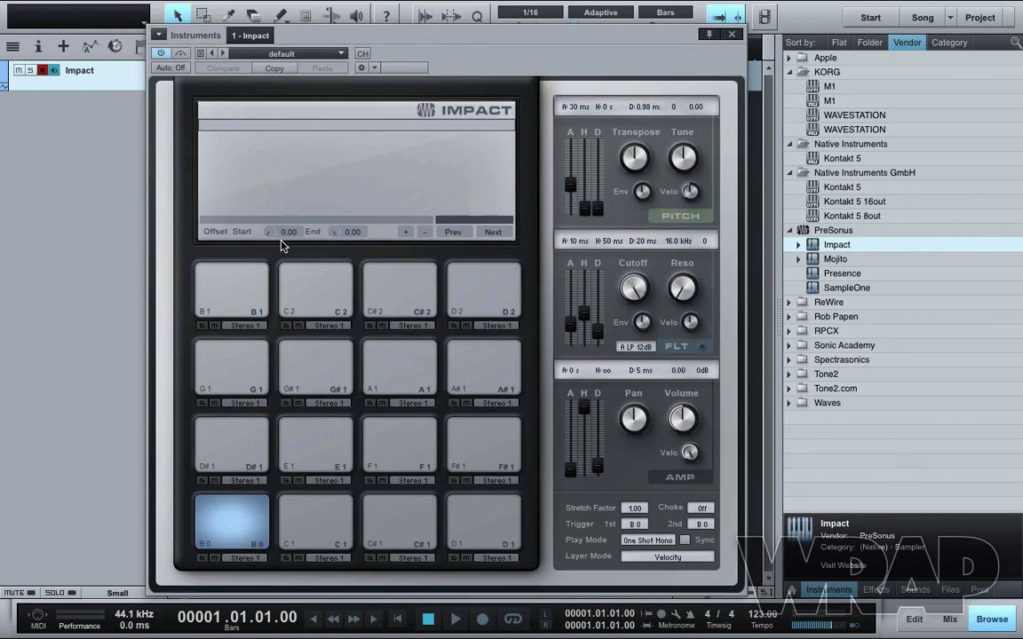
- Select the Traumah samples Anthem through Canned and drop them onto Impact's bottom two pad rows
click(951, 590)
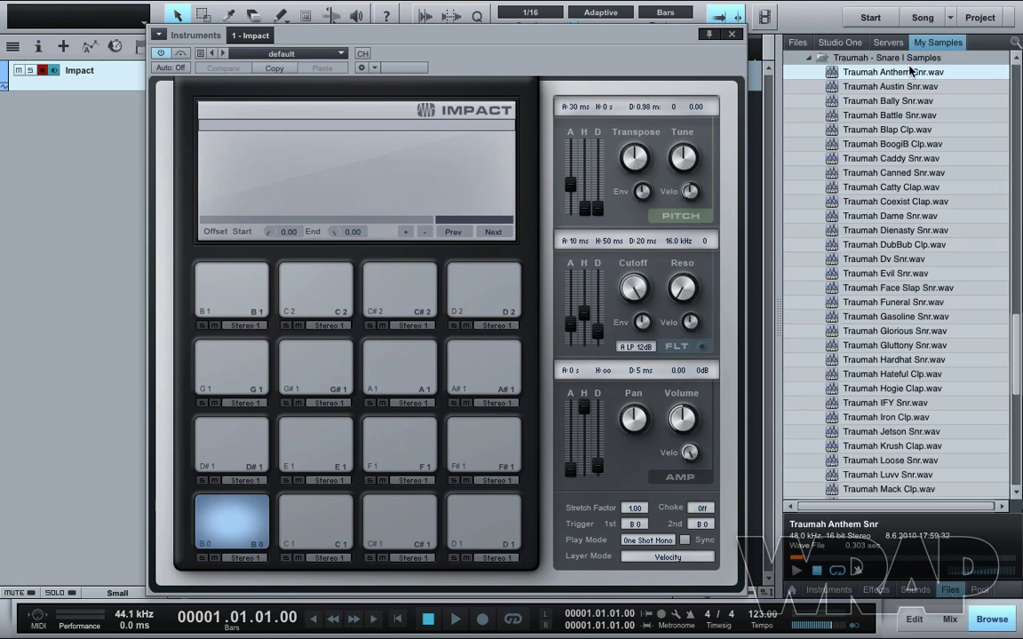
key(shift+Down)
key(shift+Down)
key(shift+Down)
key(shift+Down)
key(shift+Down)
key(shift+Down)
key(shift+Down)
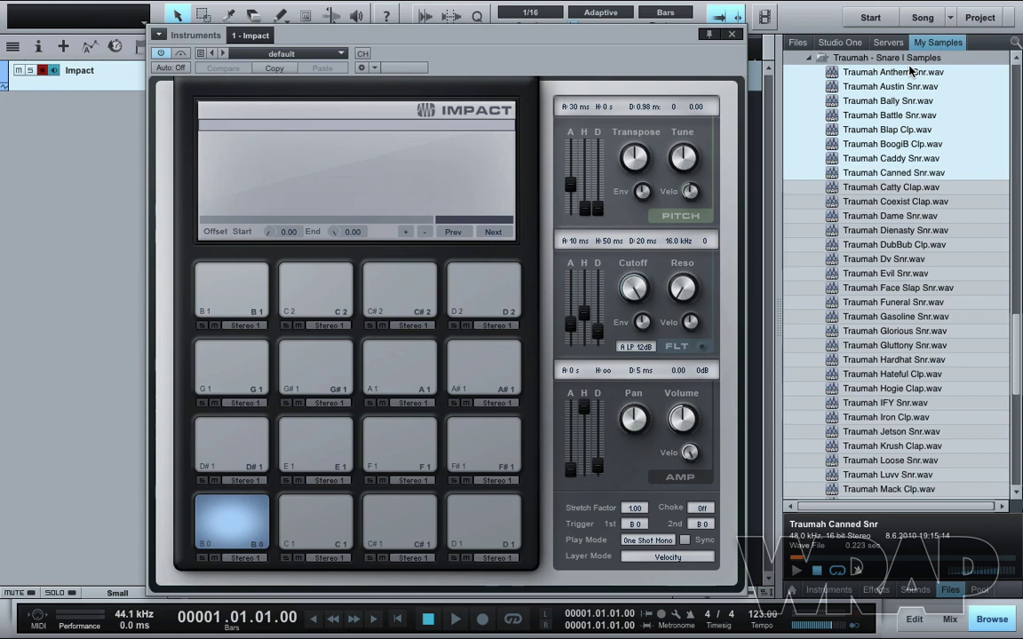
drag(829, 69, 217, 526)
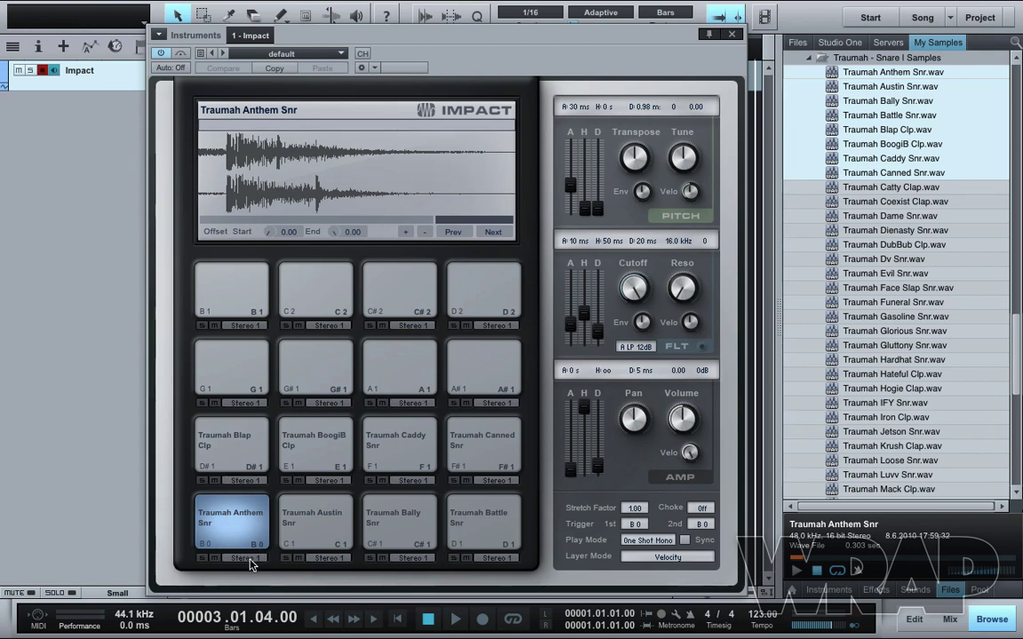
- Route the Austin, Bally and Battle pads to Stereo outputs 2, 3 and 4
click(327, 559)
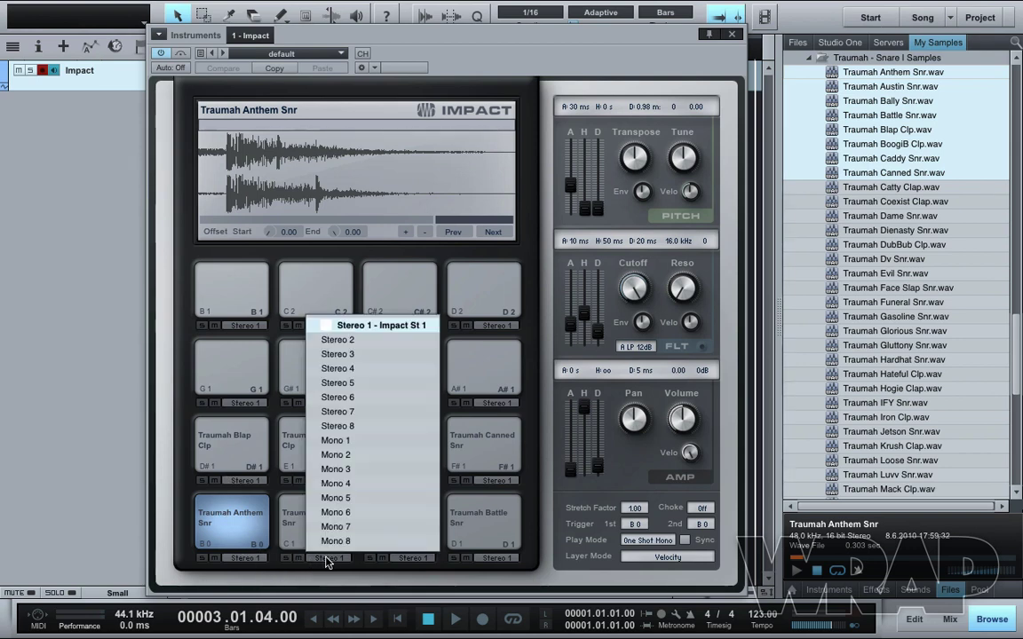
click(338, 339)
click(424, 559)
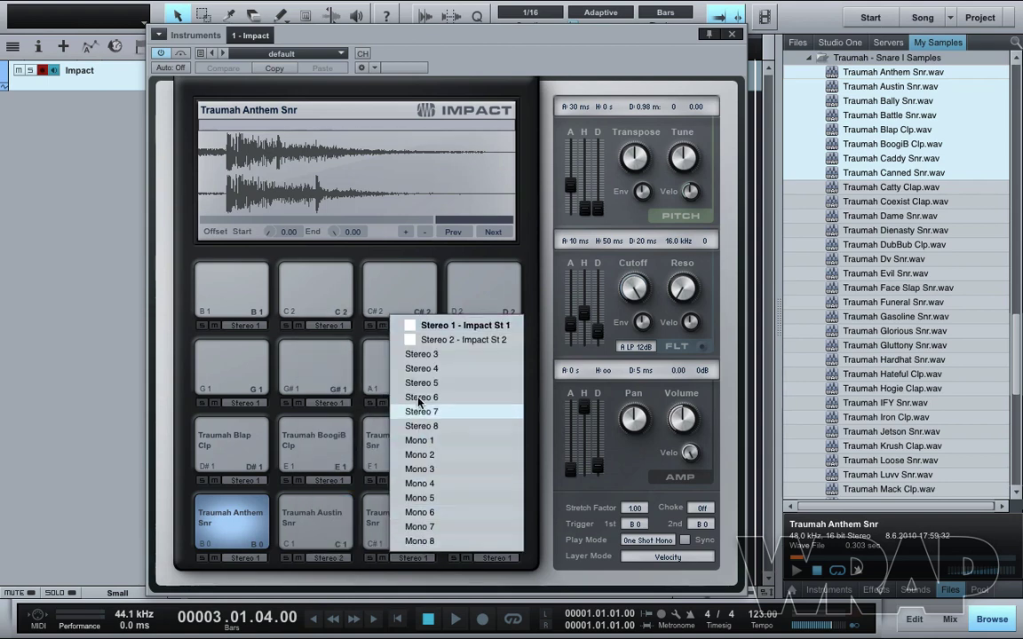
click(420, 353)
click(498, 556)
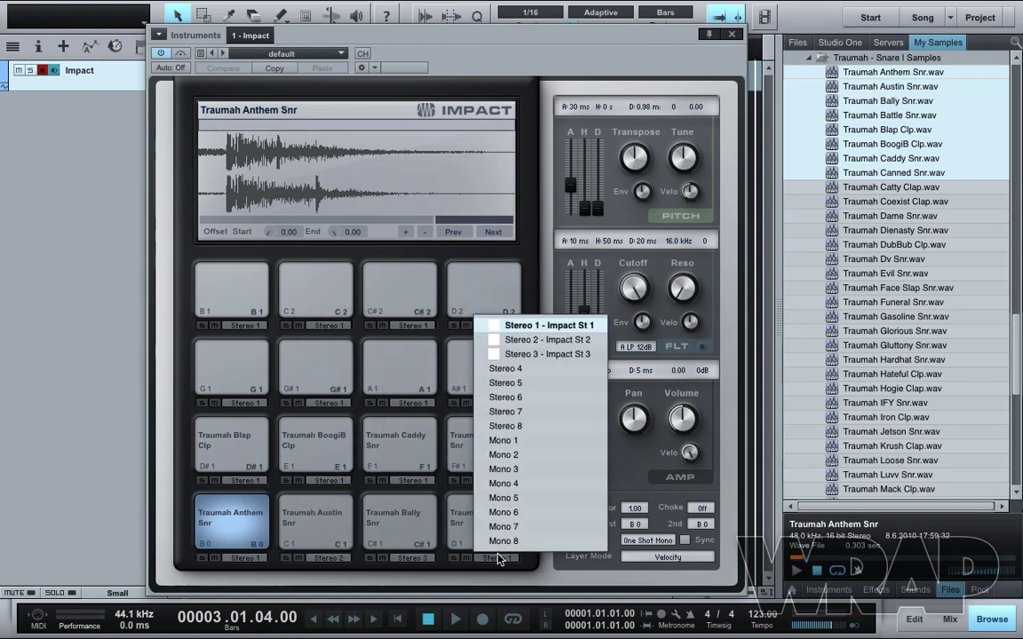
click(454, 367)
- Route the Blap, BoogiB, Caddy and Canned pads to Mono outputs 1–4
click(246, 483)
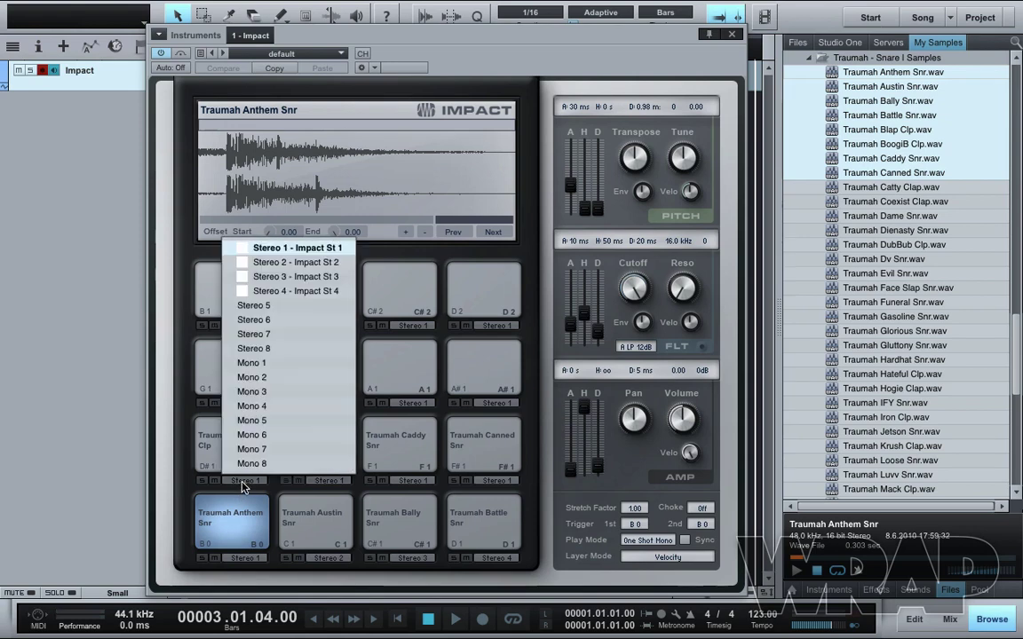
click(272, 383)
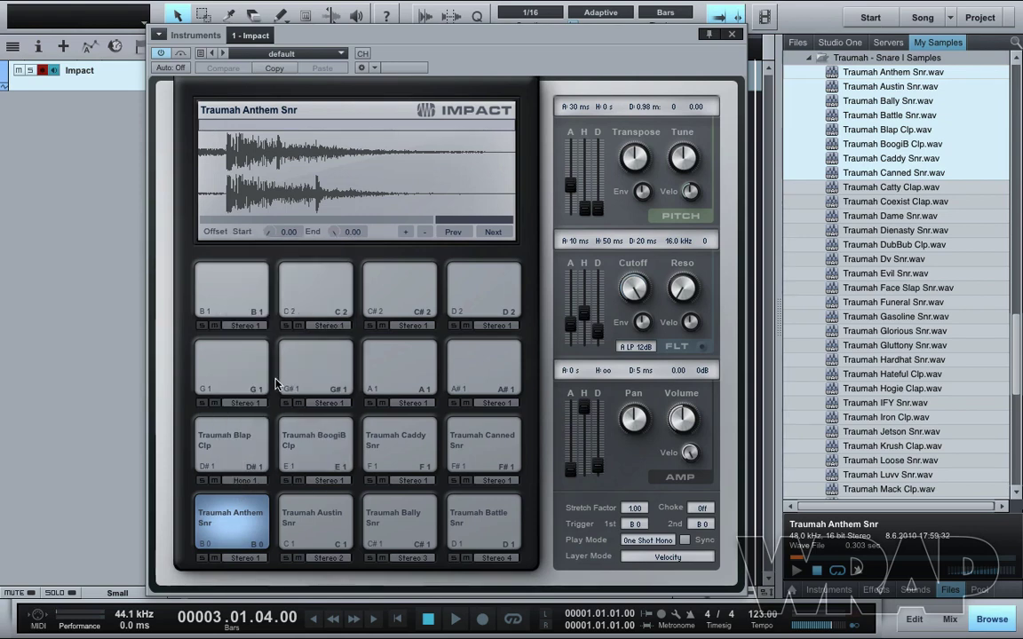
click(329, 481)
click(324, 373)
click(402, 481)
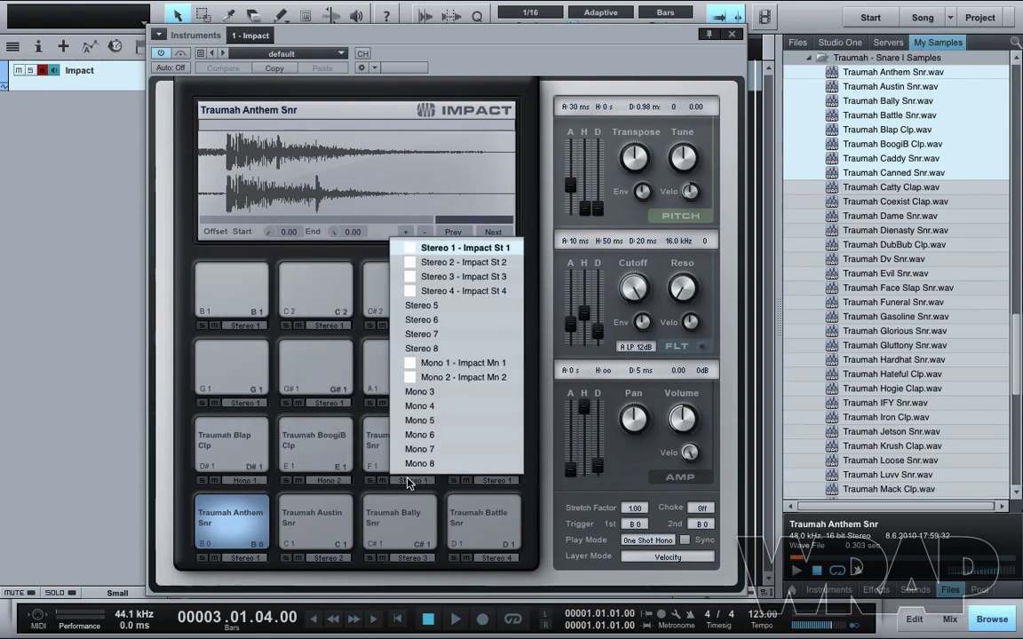
click(406, 391)
click(493, 481)
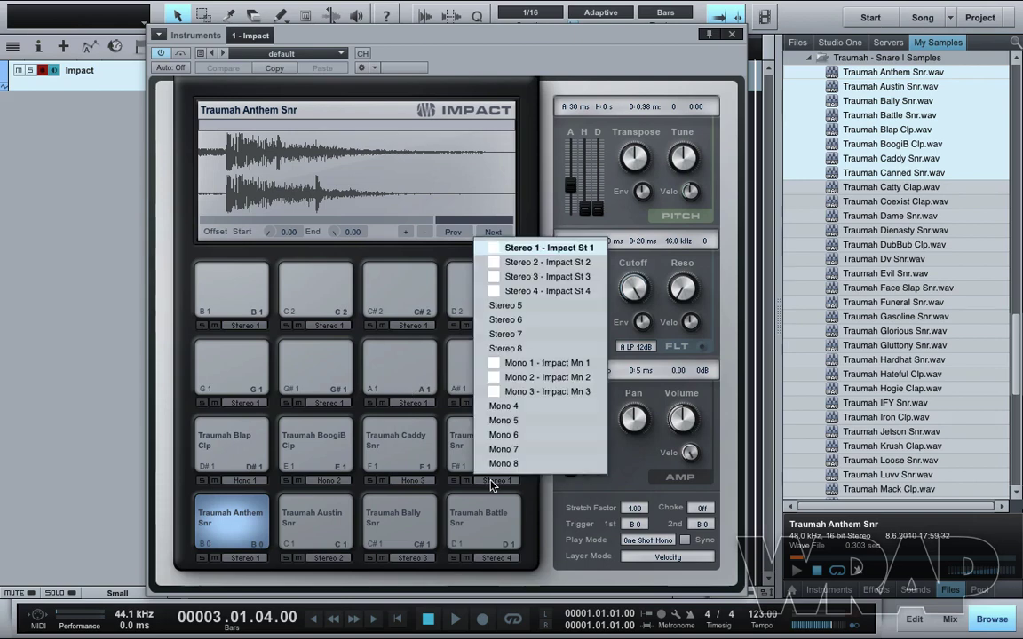
click(503, 405)
- Close Impact and add four unfoldered stereo audio tracks fed from Impact St 1 onward
key(Escape)
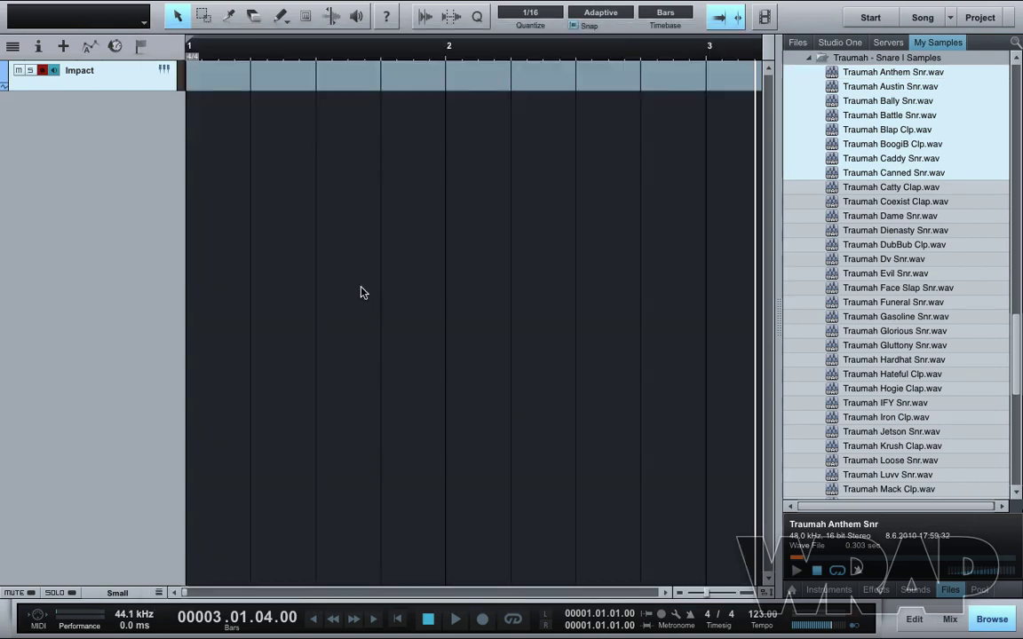
right_click(125, 175)
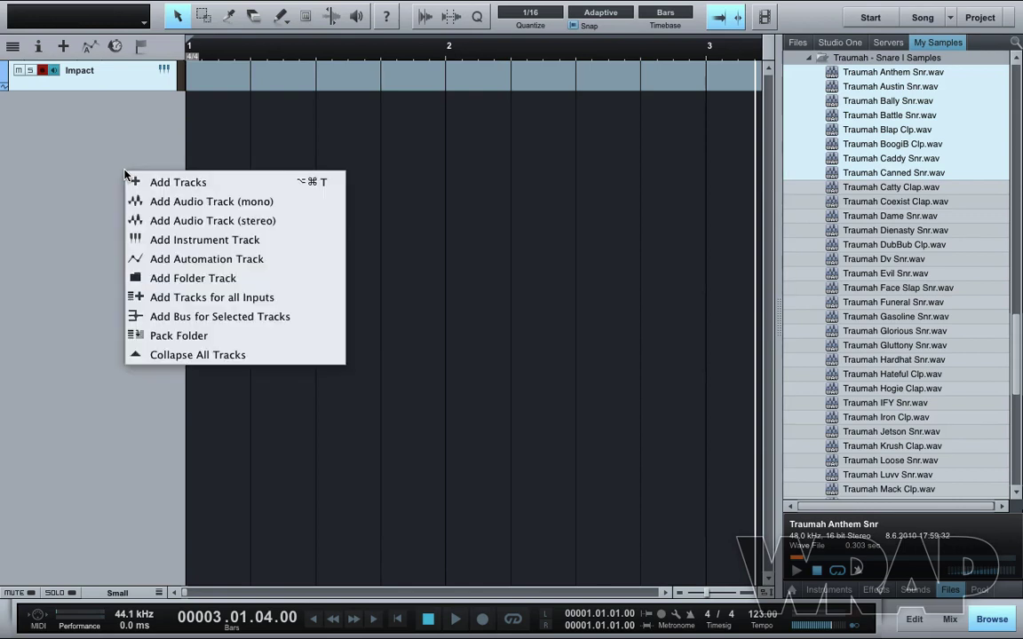
click(142, 182)
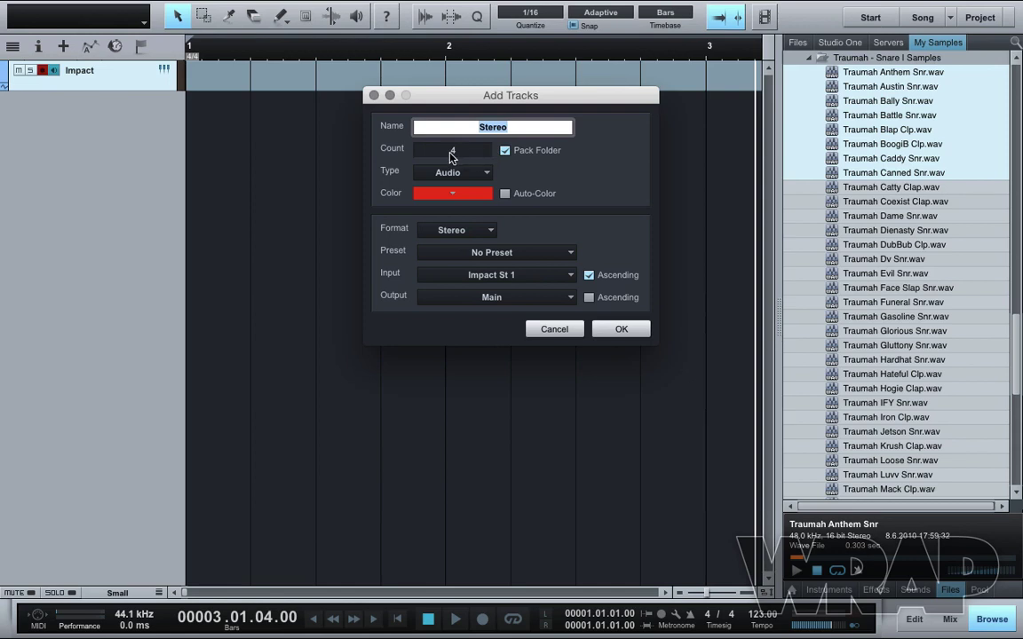
click(505, 150)
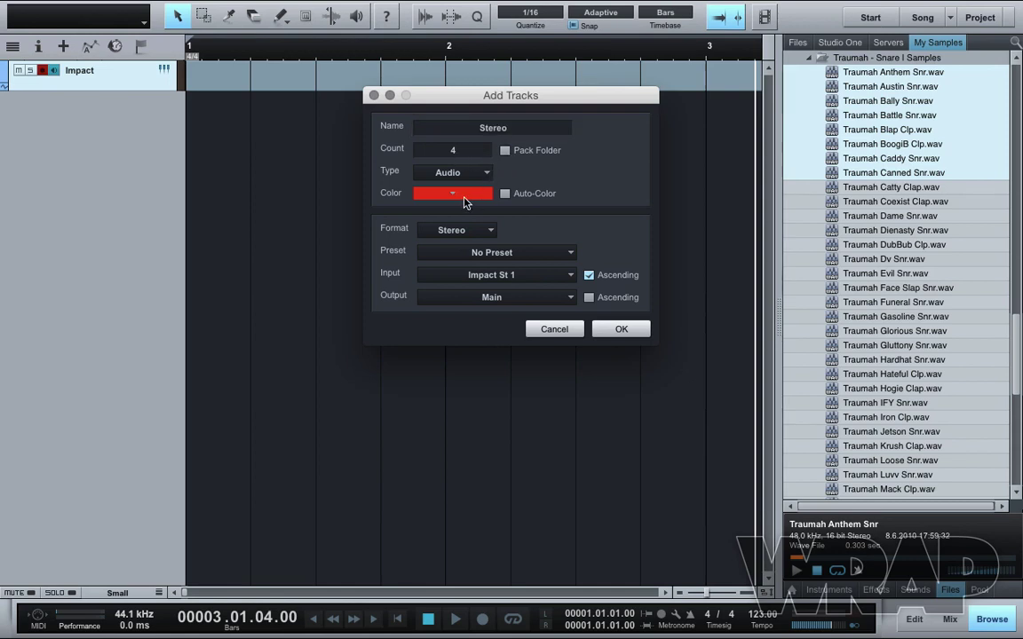
click(476, 230)
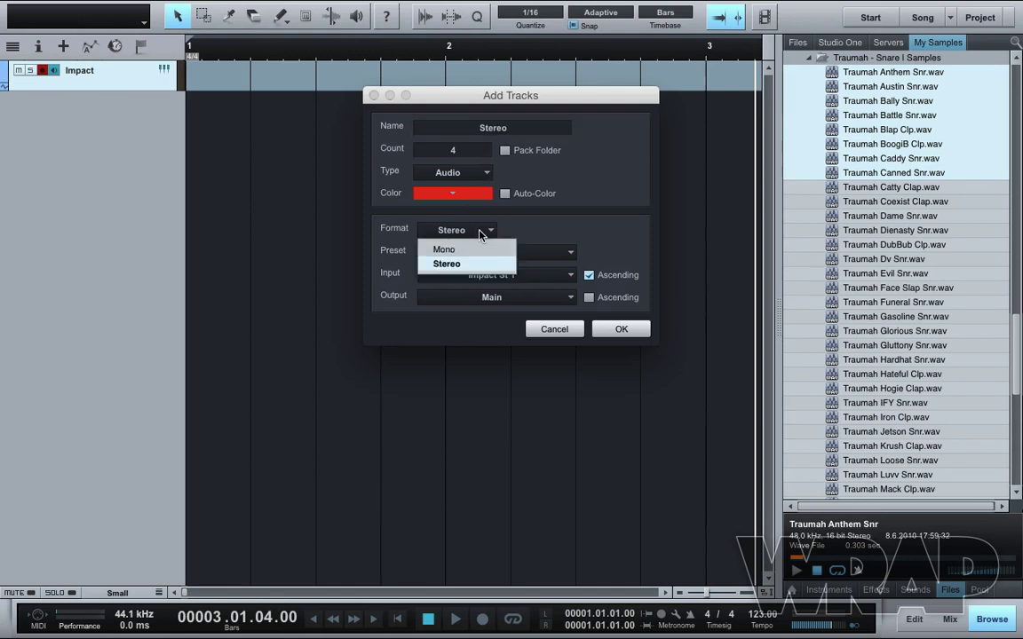
click(479, 265)
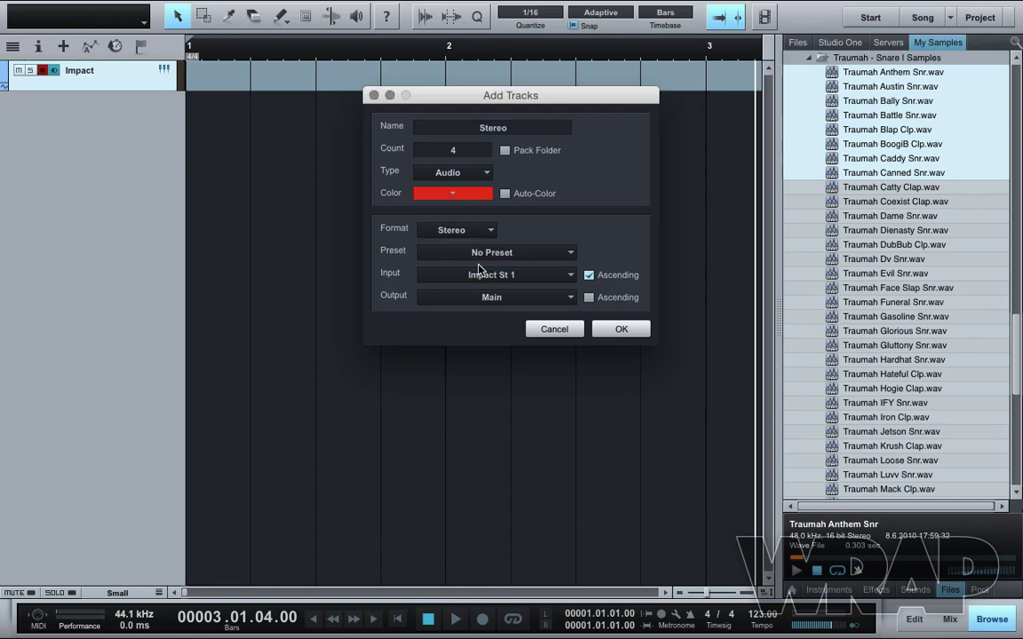
click(519, 276)
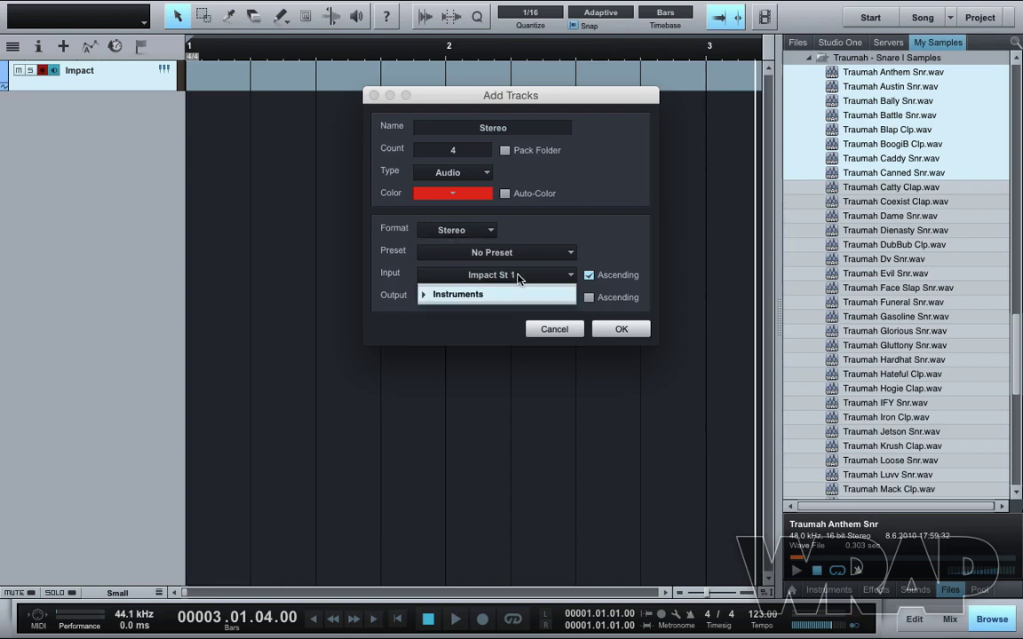
click(512, 294)
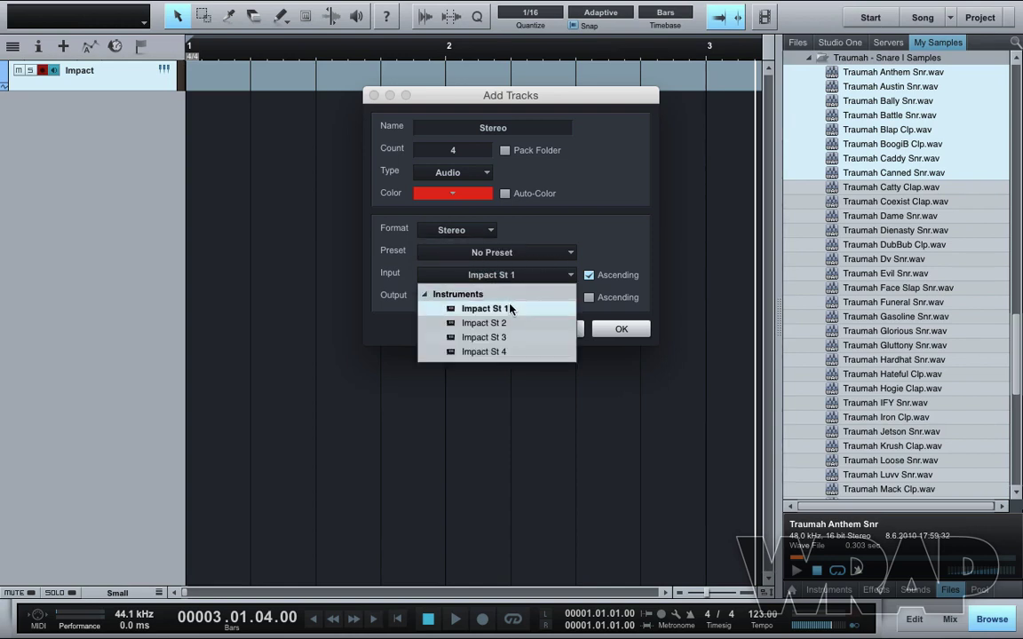
click(509, 307)
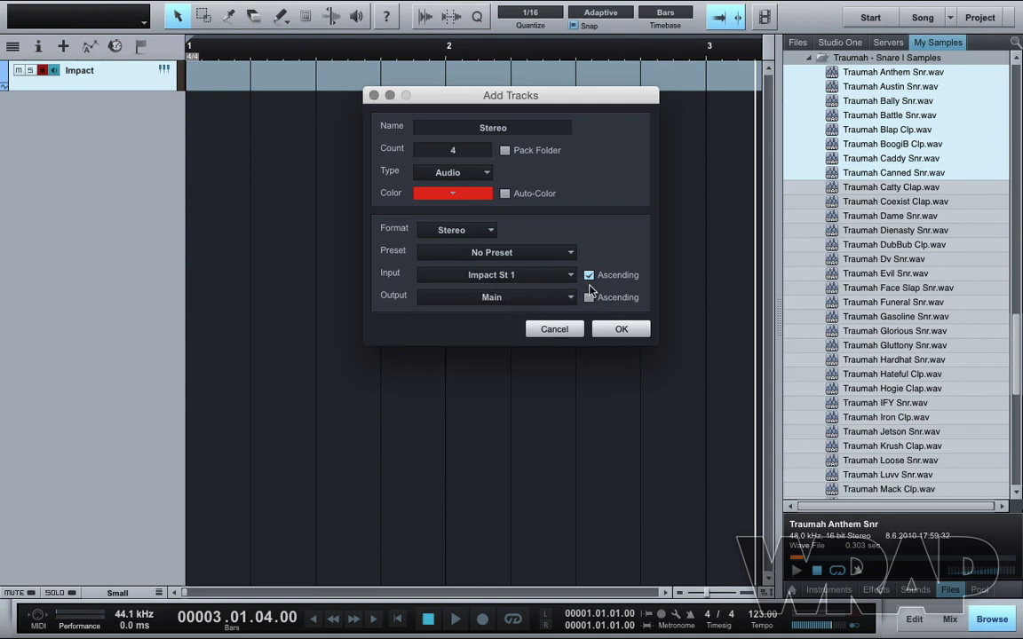
click(610, 329)
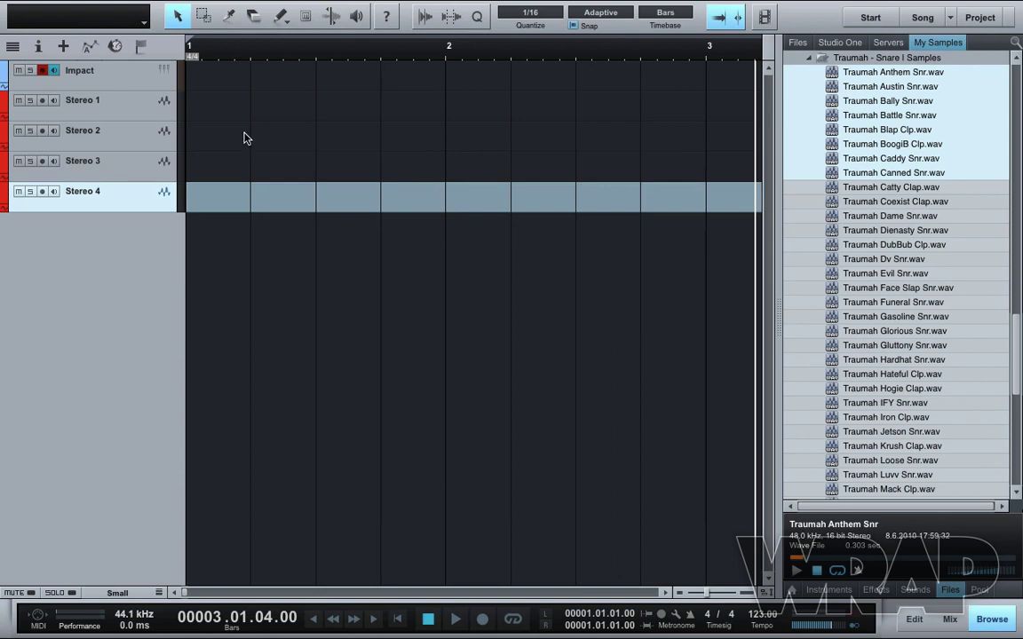
- Add four mono tracks named Mono, fed from Impact Mn 1 onward, and select all four
right_click(123, 263)
click(157, 274)
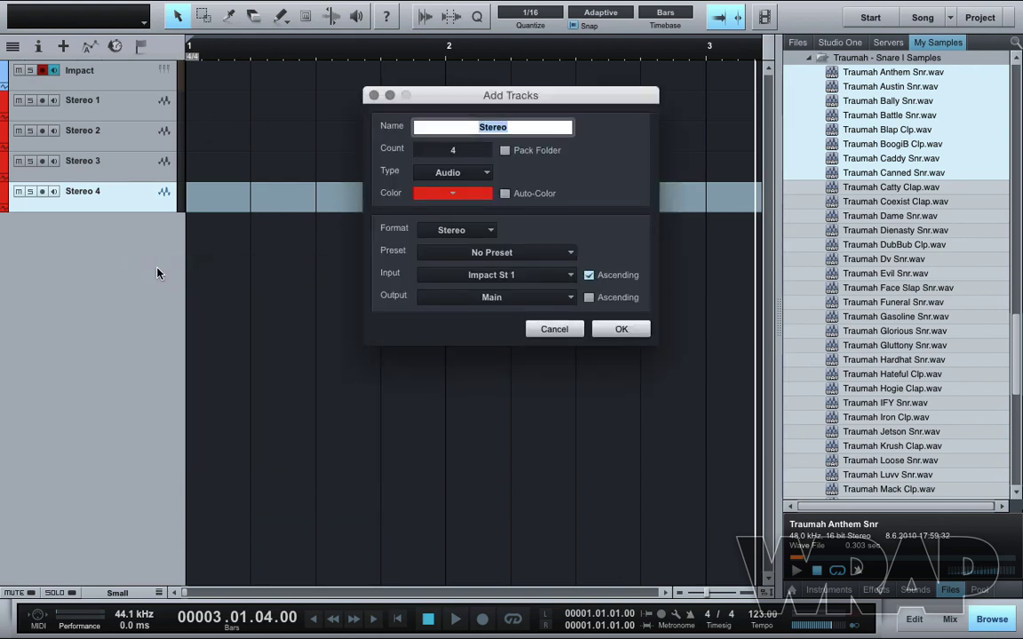
text(Mono)
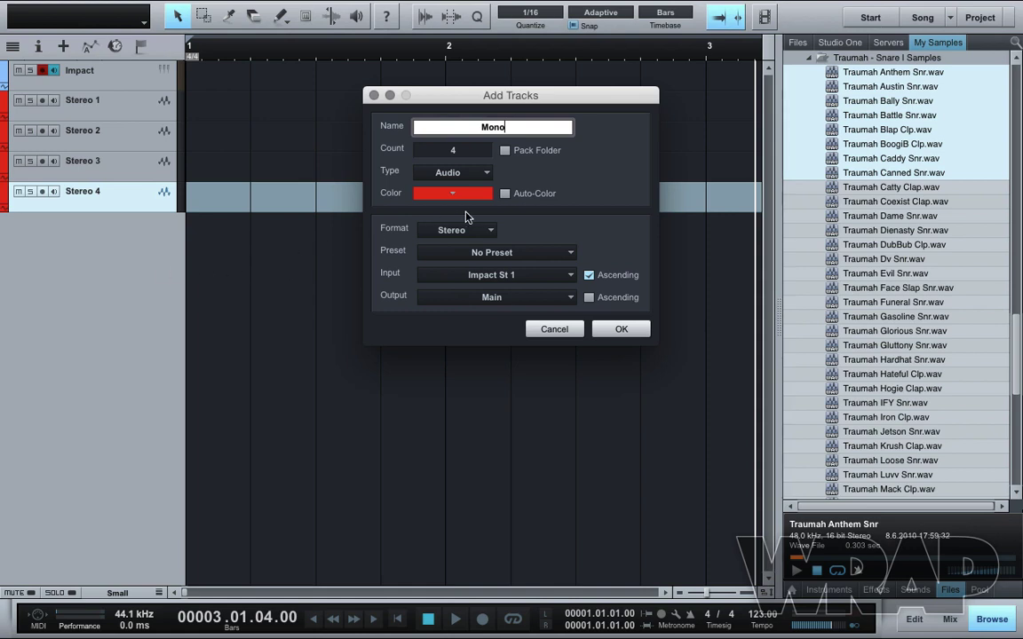
click(475, 232)
click(475, 251)
click(520, 275)
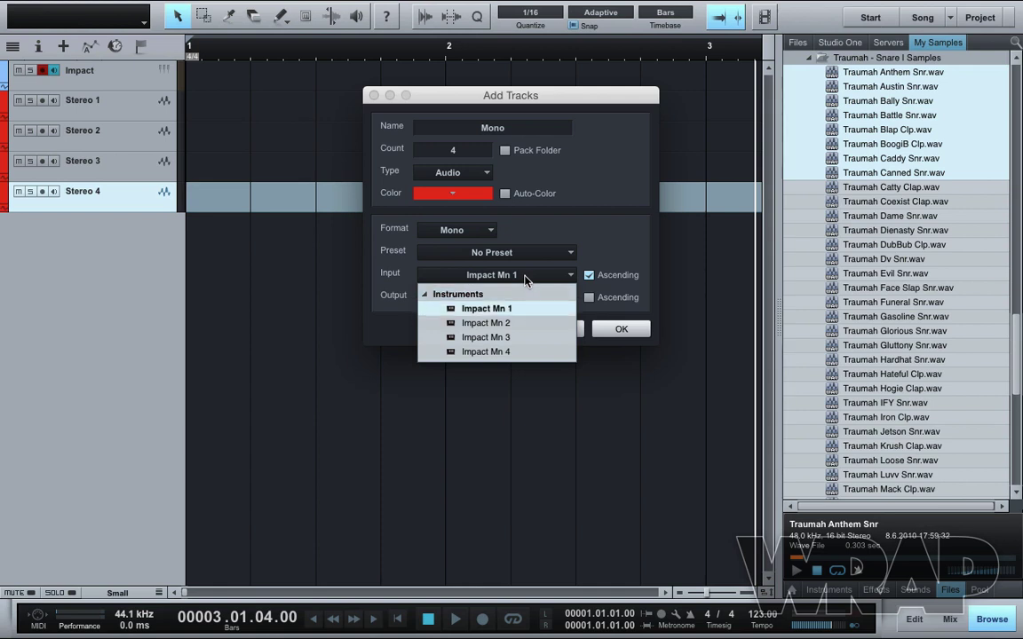
click(508, 310)
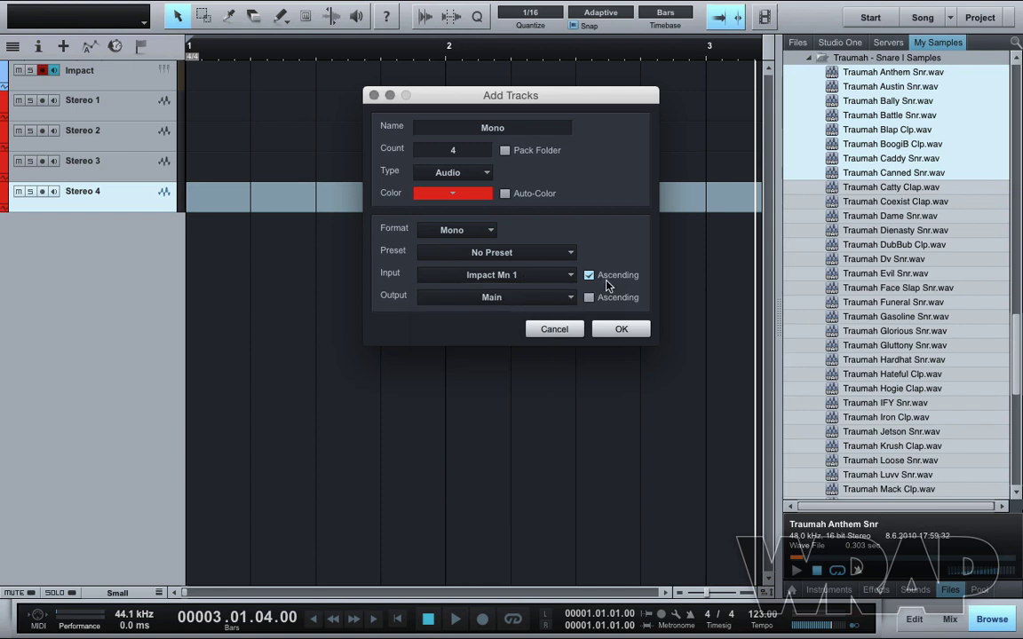
click(621, 330)
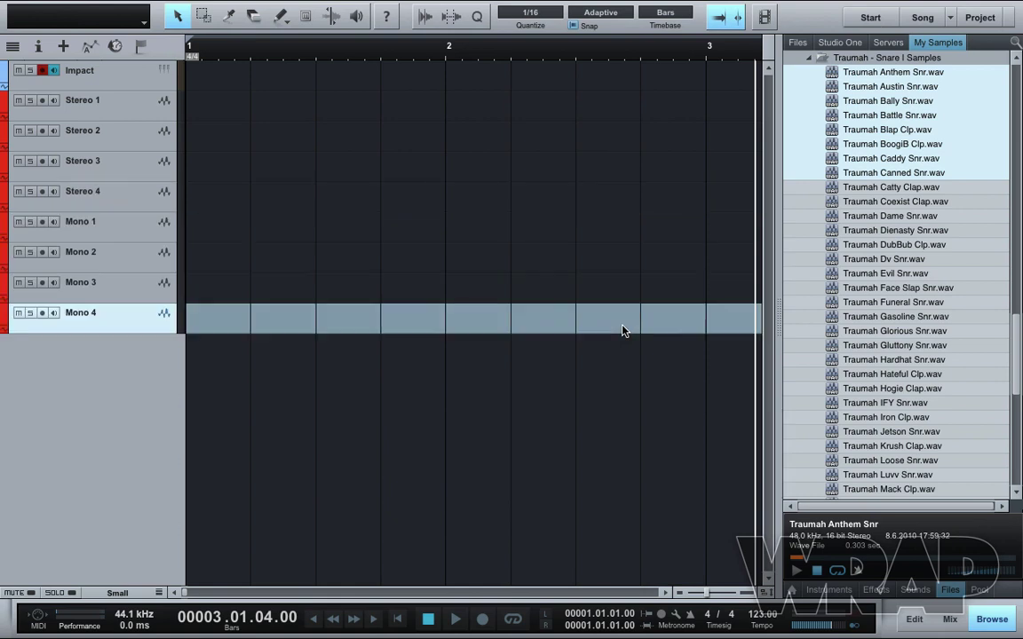
click(126, 227)
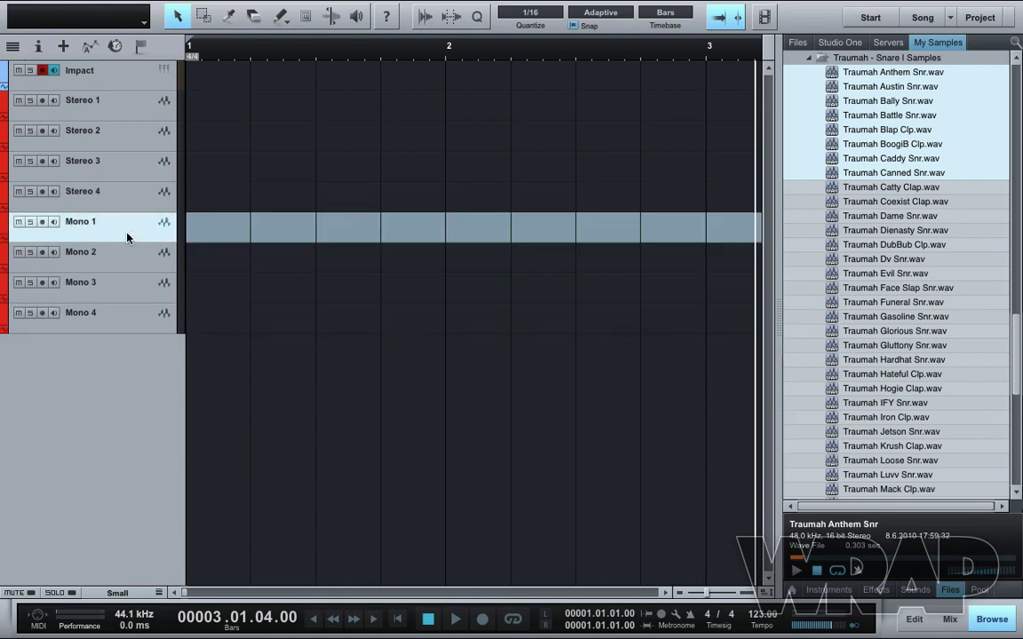
shift+click(126, 316)
- Colour Mono 1–4 cyan and link Stereo 1–4 with Group Selected Tracks
click(4, 221)
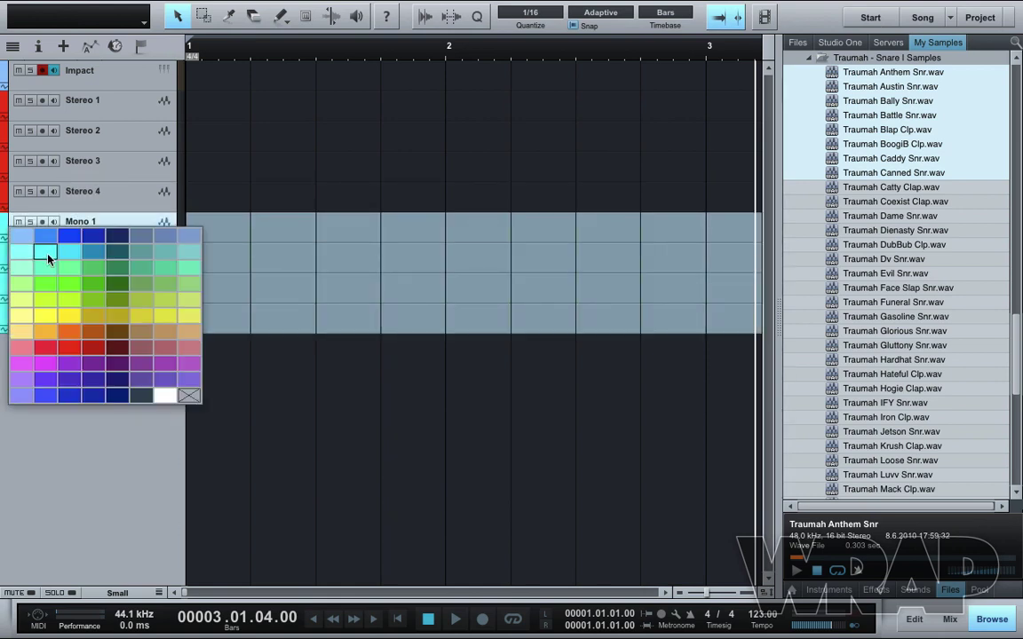
click(55, 258)
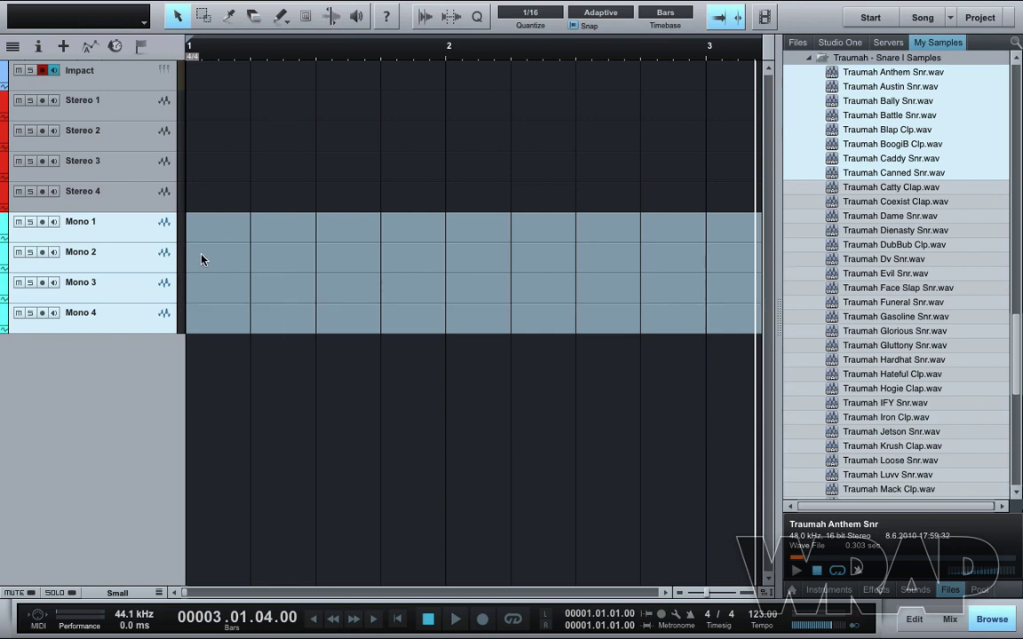
click(132, 115)
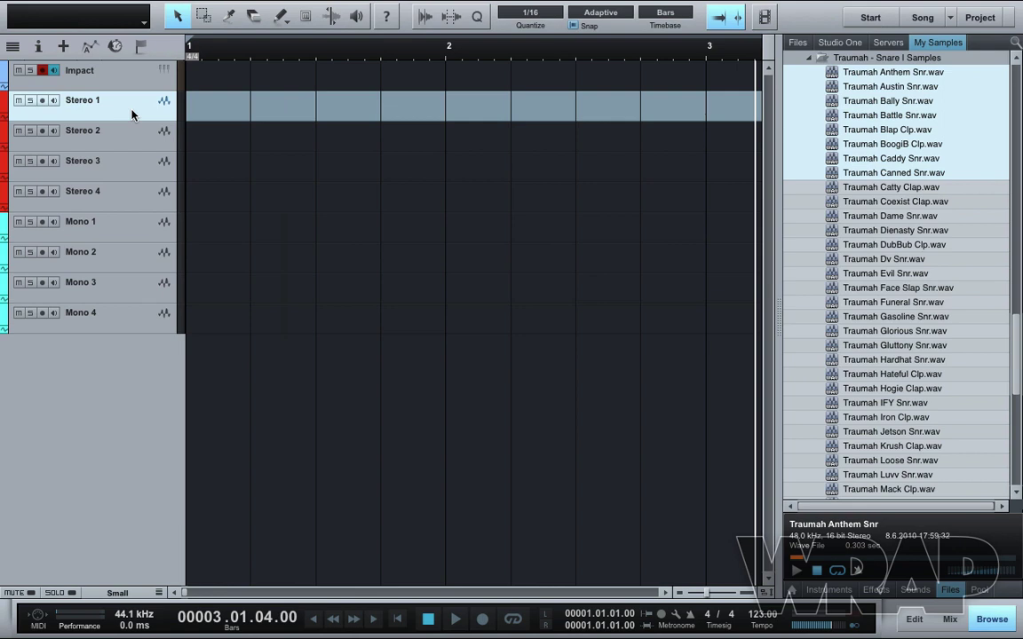
shift+click(142, 199)
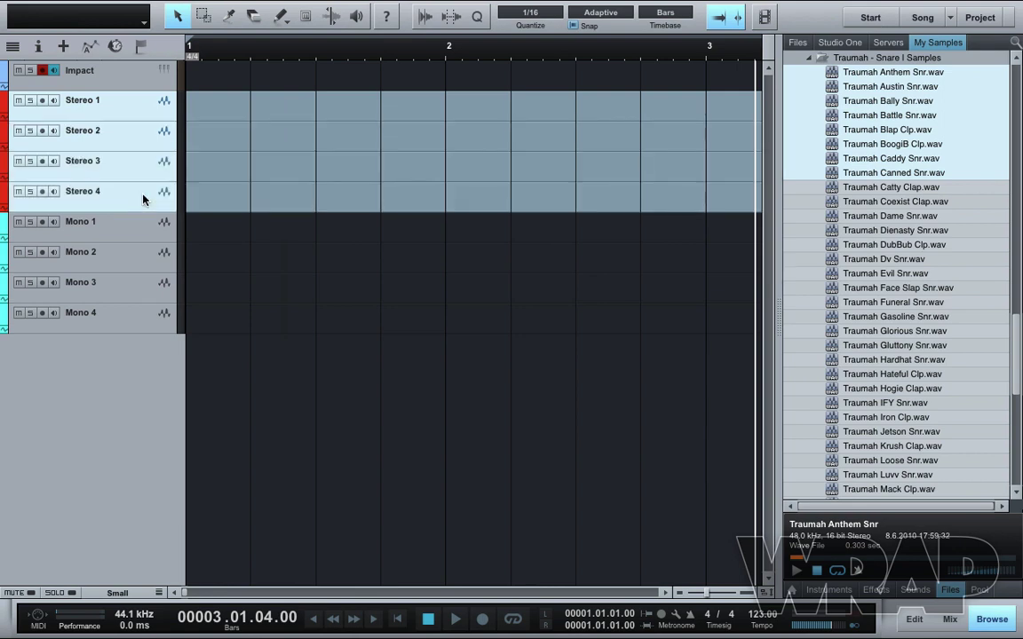
right_click(142, 199)
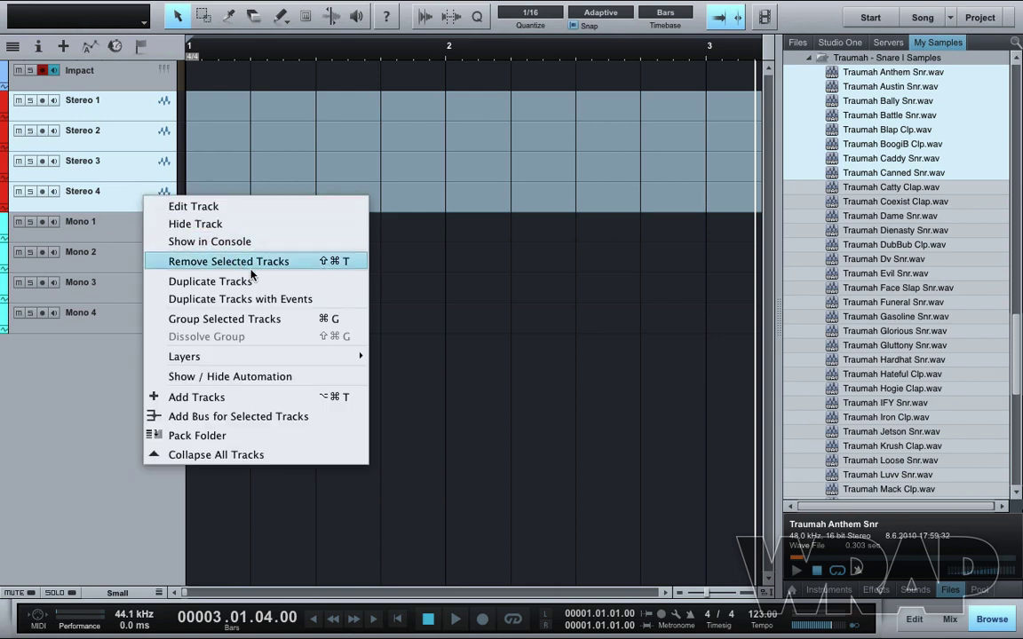
click(283, 321)
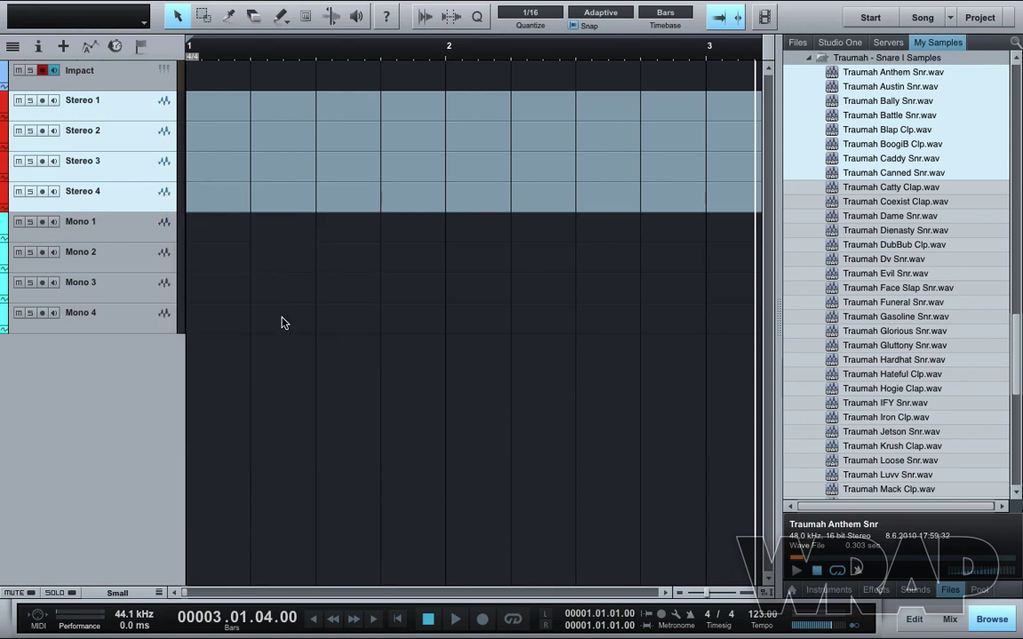
- Switch the selection between the Mono tracks and the grouped Stereo tracks, ending on Mono 1–4
click(132, 231)
click(114, 101)
click(138, 237)
click(128, 109)
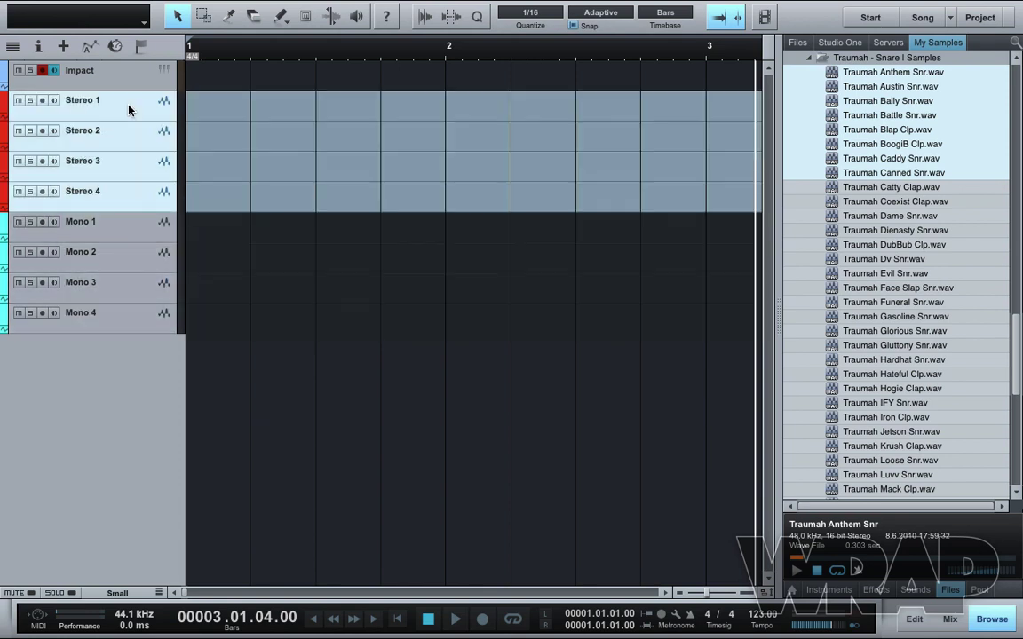
click(134, 223)
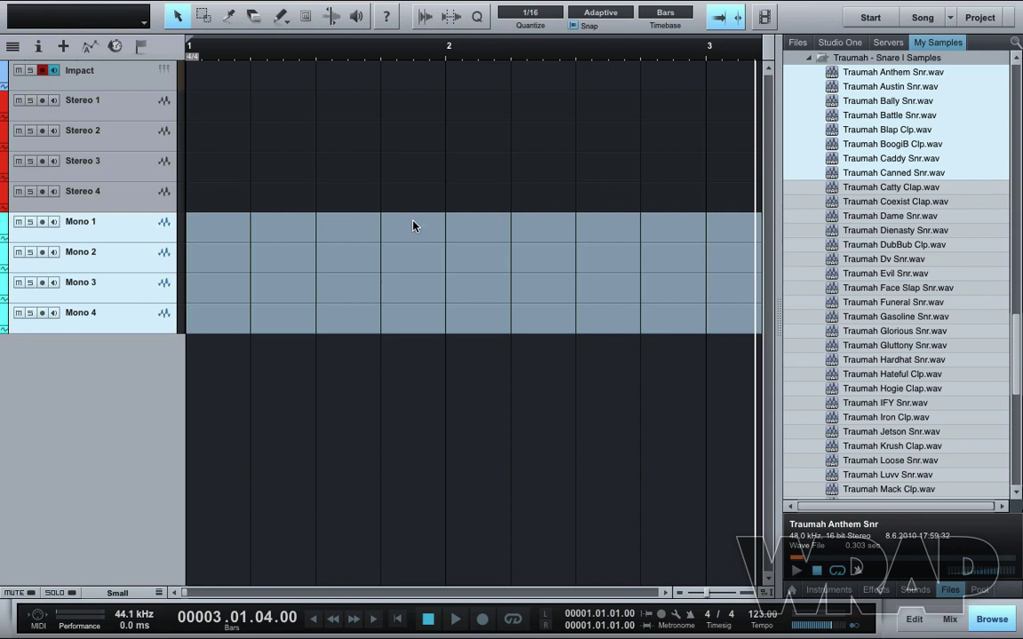
- Hide the browser, open Impact, disarm the Impact track and arm Stereo 1–4
key(F5)
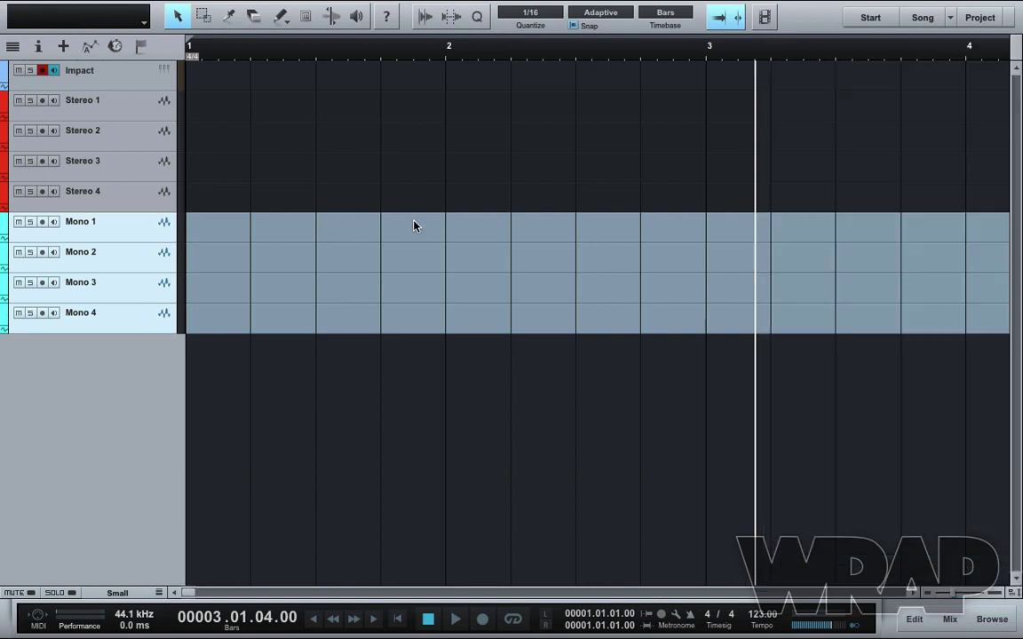
click(164, 73)
drag(434, 43, 725, 35)
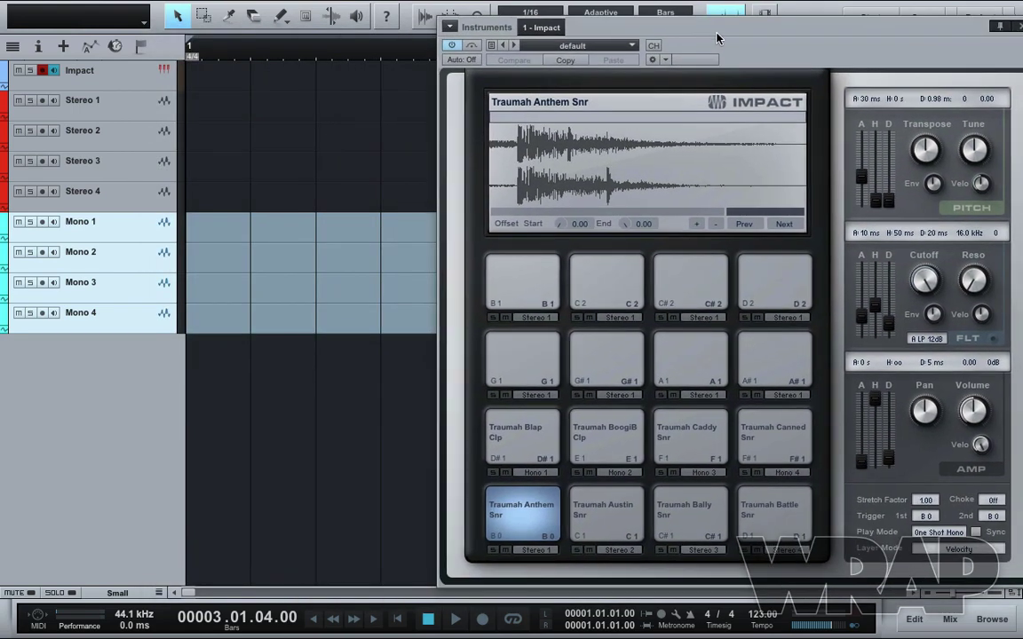
click(42, 72)
click(42, 101)
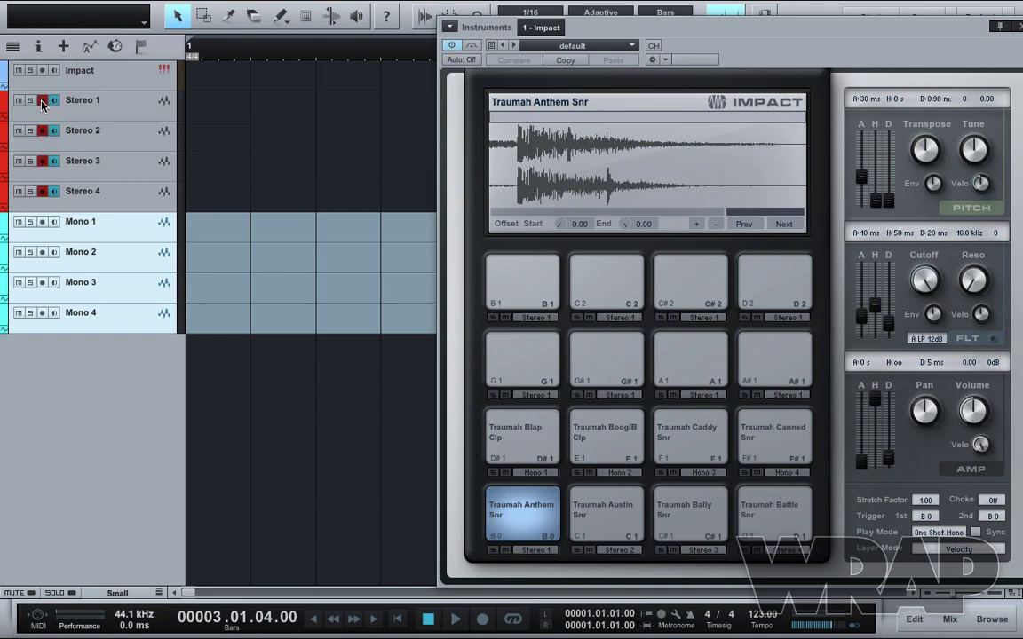
- Audition the Austin, Bally and Battle snare pads
drag(657, 27, 824, 13)
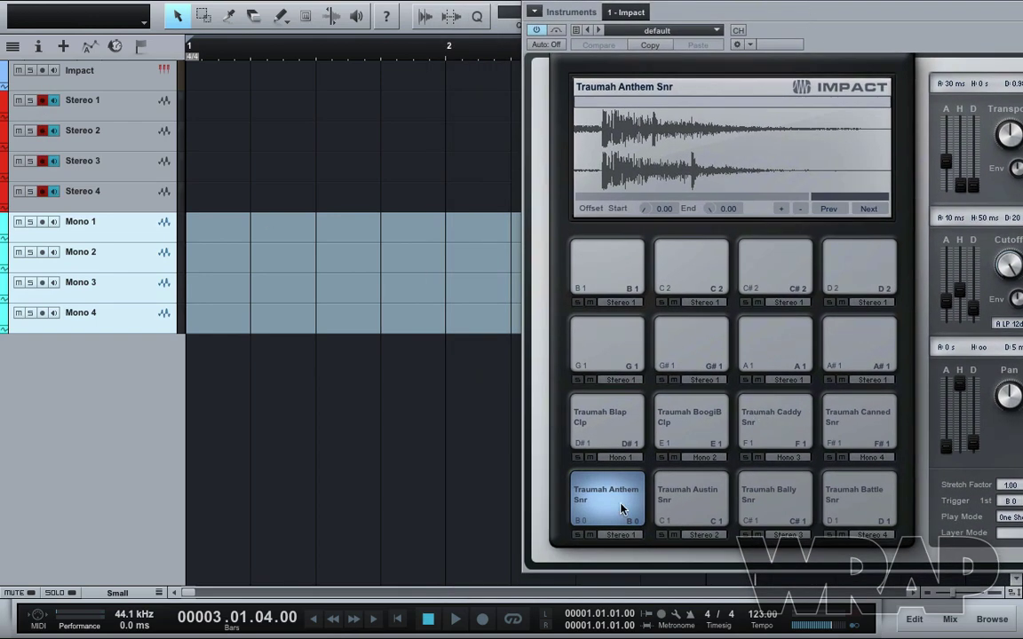
click(667, 508)
click(764, 502)
click(839, 500)
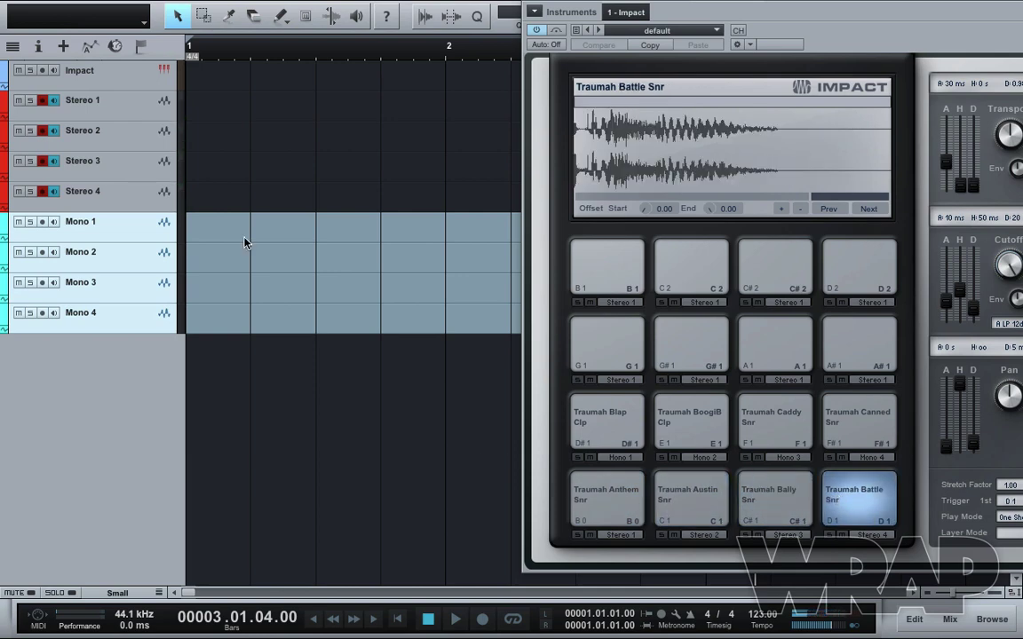
- From the song start, record Anthem, Austin, Bally and Battle hits, then close Impact and disarm Stereo
click(131, 104)
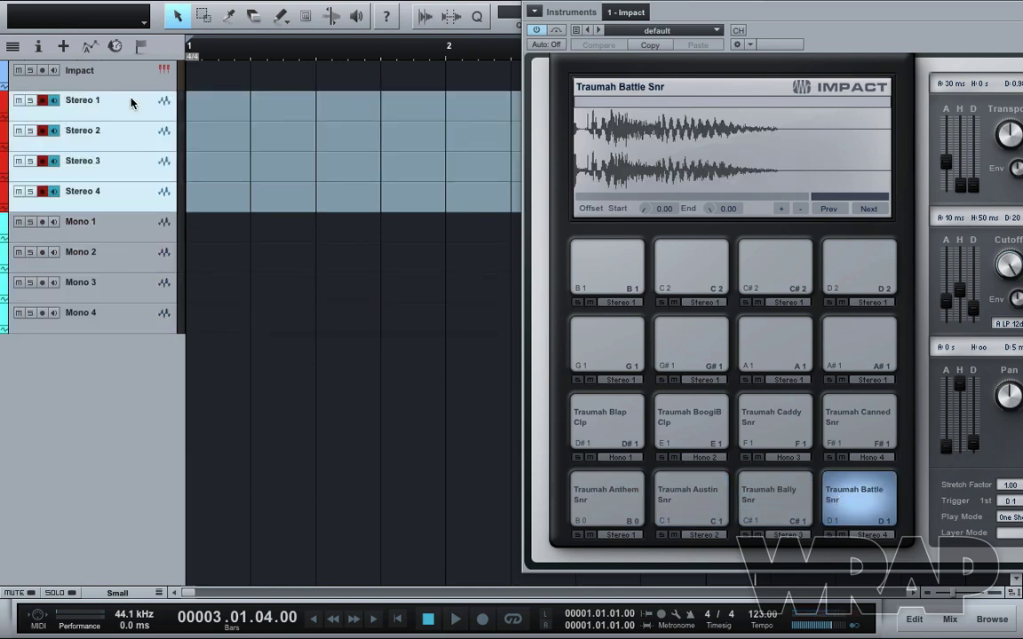
key(comma)
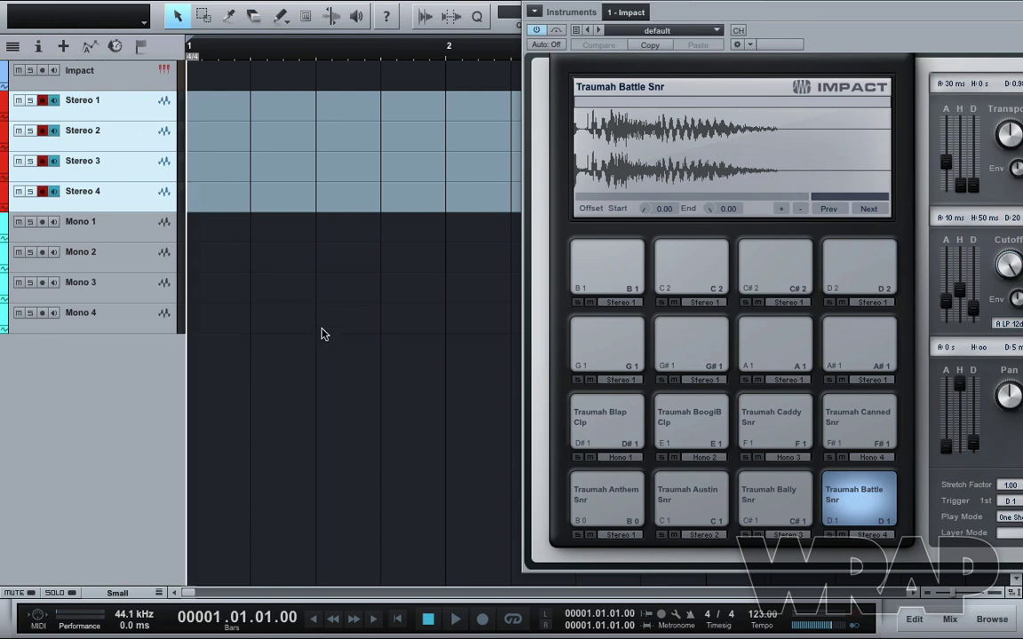
key(KP_Multiply)
click(612, 499)
click(701, 502)
click(759, 504)
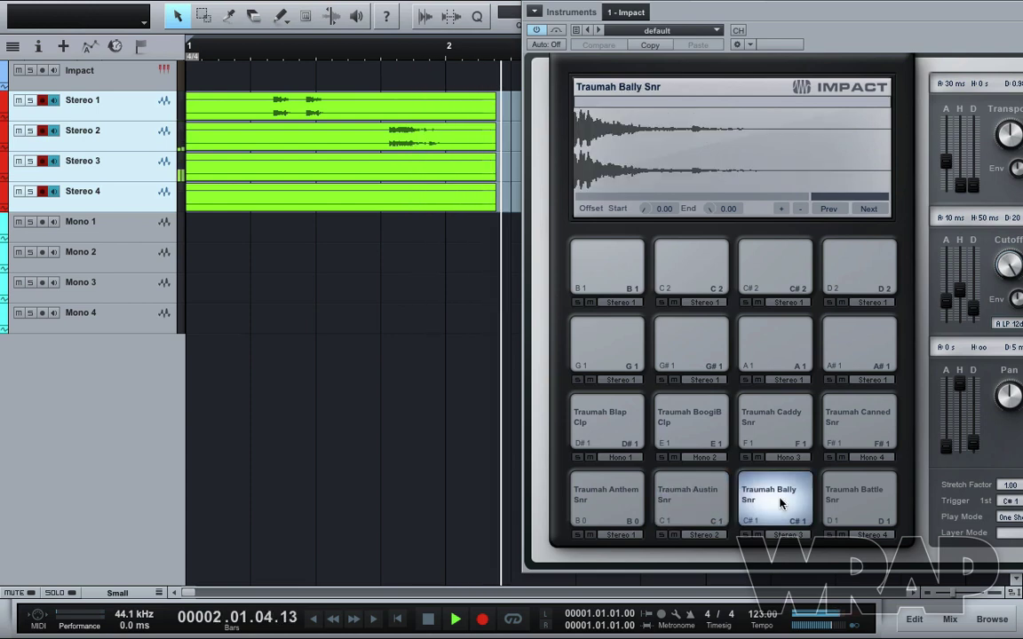
click(839, 506)
key(space)
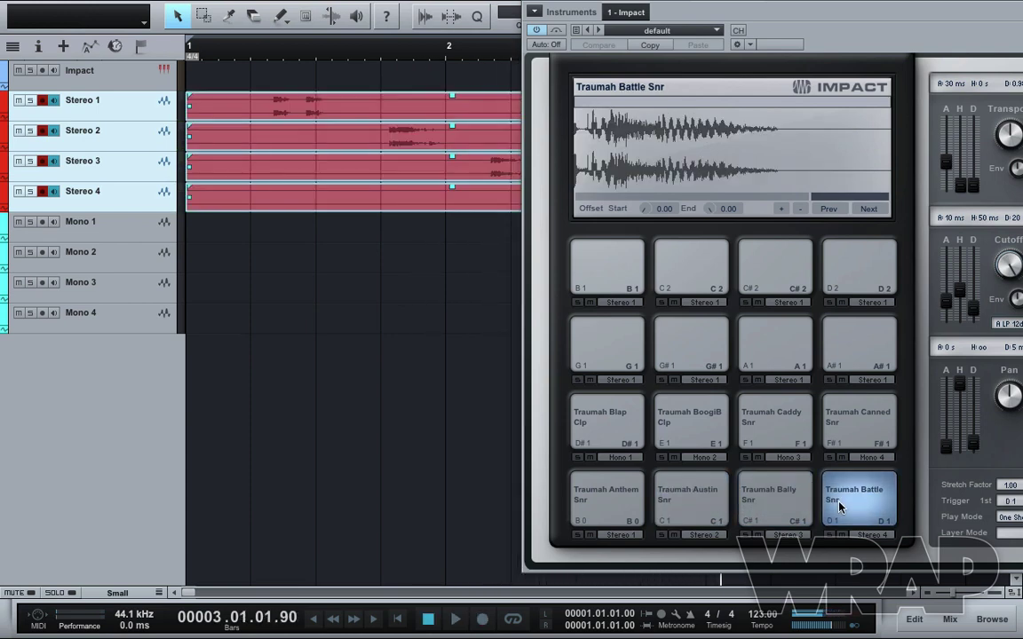
key(ctrl+w)
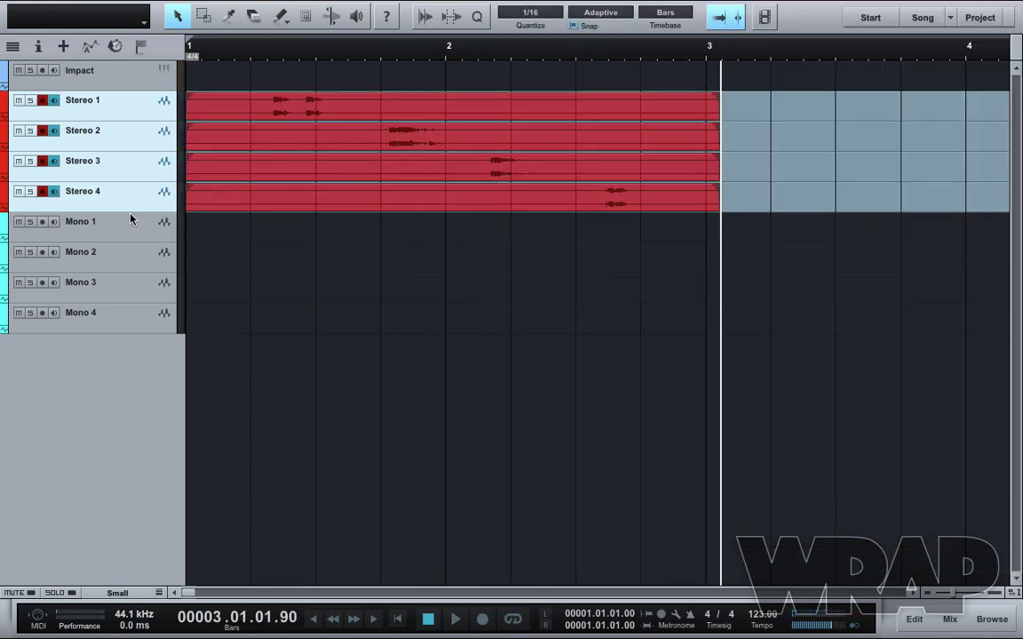
click(41, 192)
- Mute Stereo 1–4, arm and select Mono 1–4, then audition the Blap, BoogiB, Caddy and Canned pads
click(22, 192)
click(41, 222)
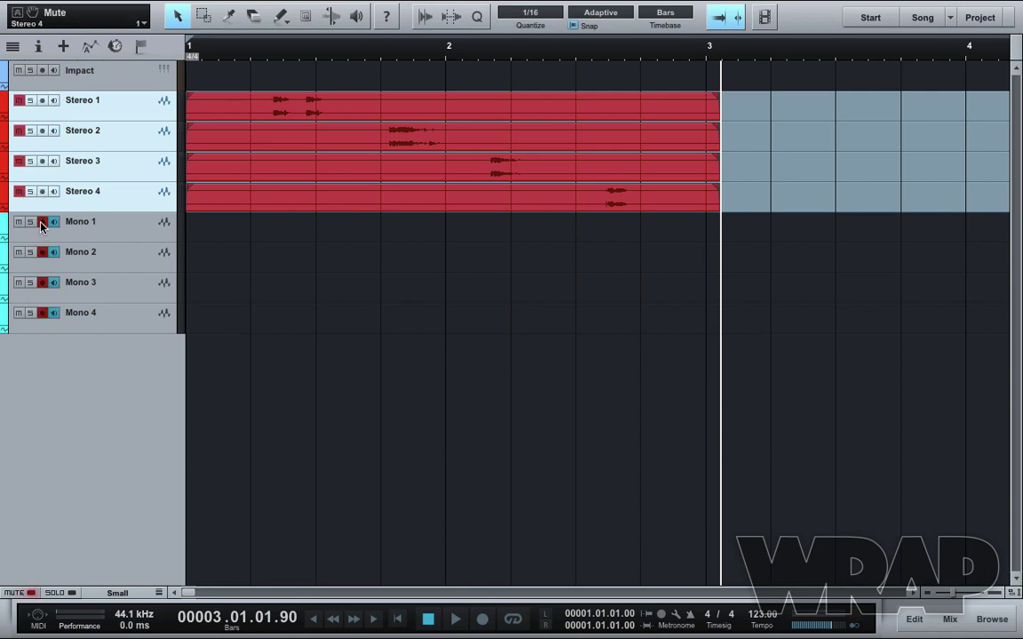
click(110, 224)
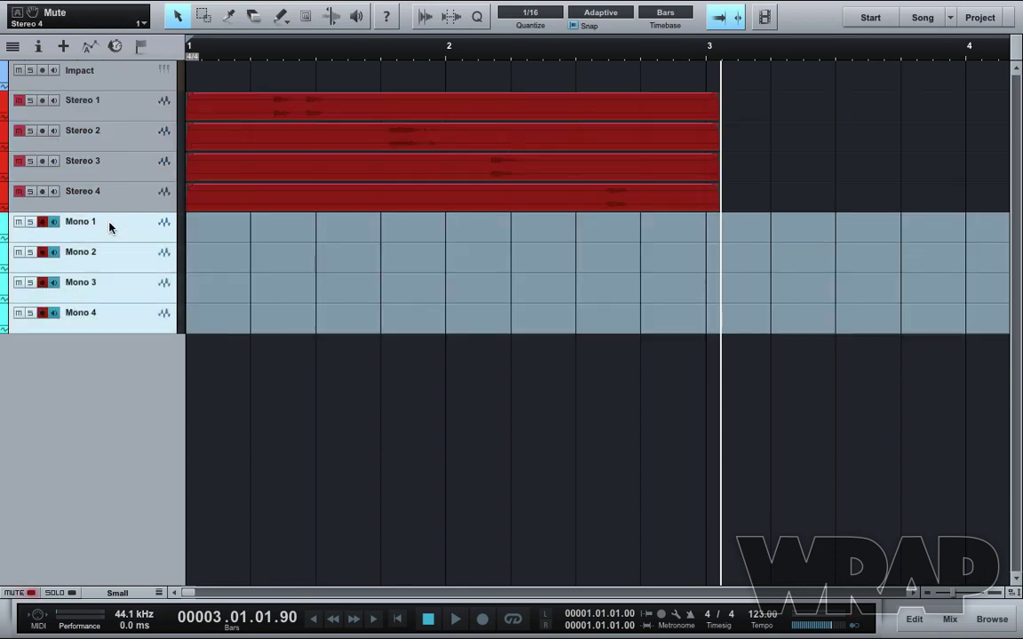
key(F11)
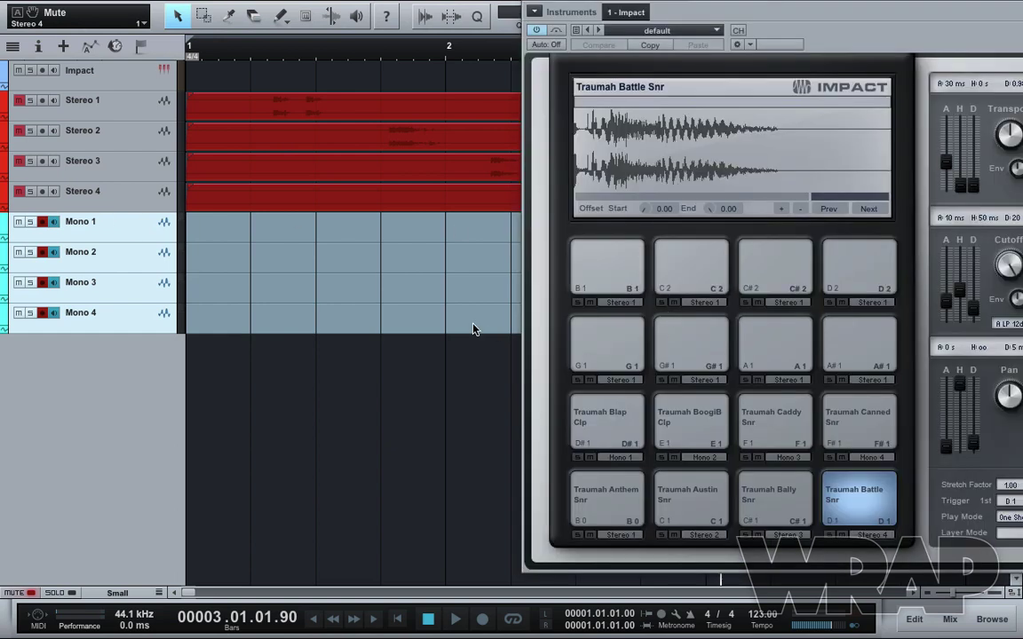
click(621, 432)
click(680, 433)
click(764, 431)
click(866, 425)
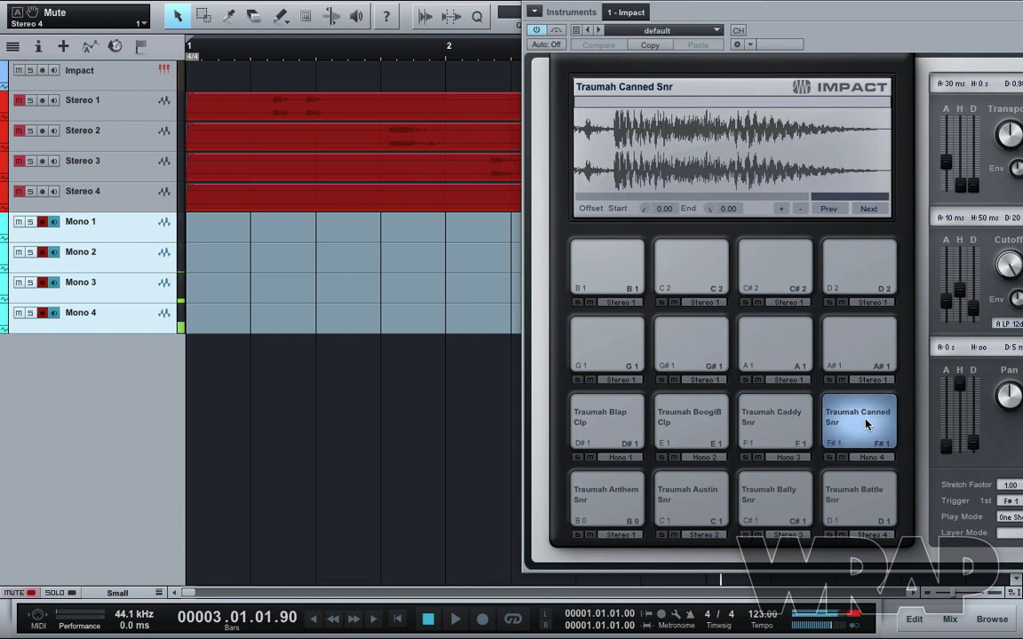
- From the song start, record Blap, BoogiB, Caddy and Canned hits onto Mono 1–4, then close Impact
key(comma)
key(KP_Multiply)
click(601, 417)
click(600, 418)
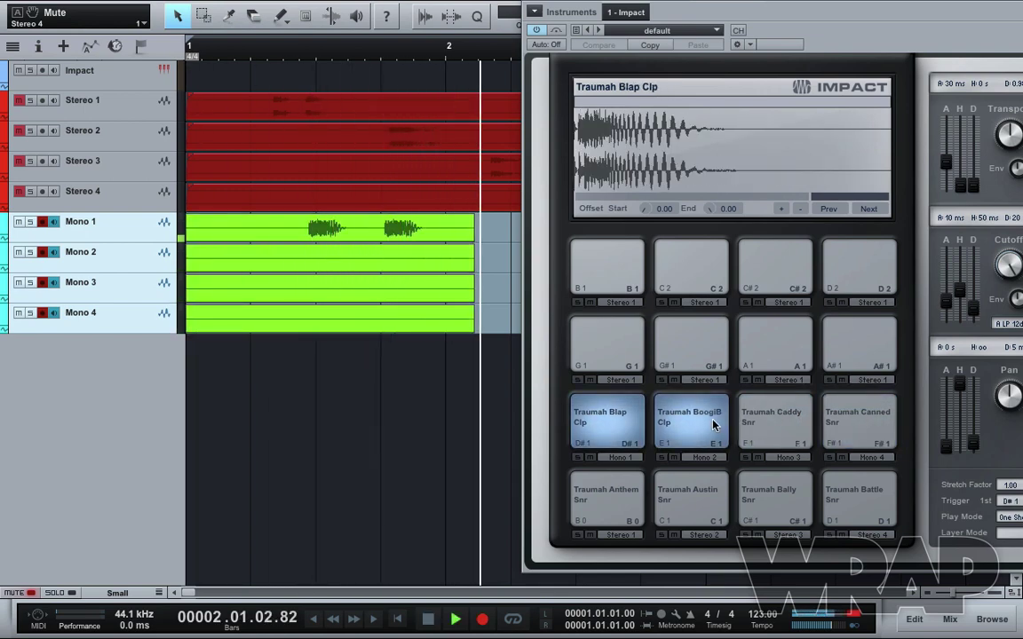
click(711, 419)
click(773, 422)
click(841, 430)
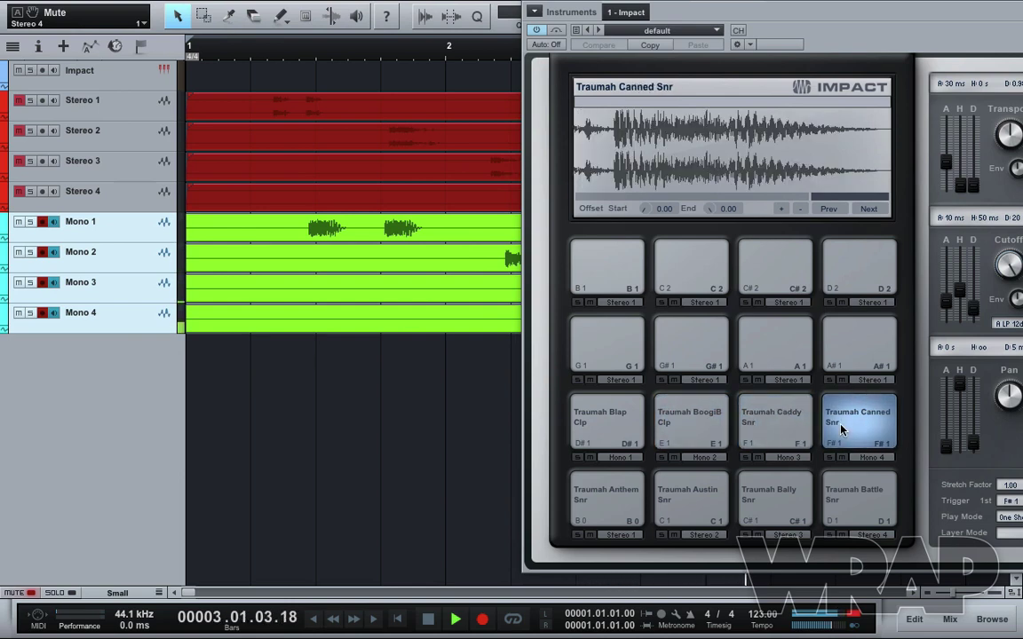
key(space)
key(F11)
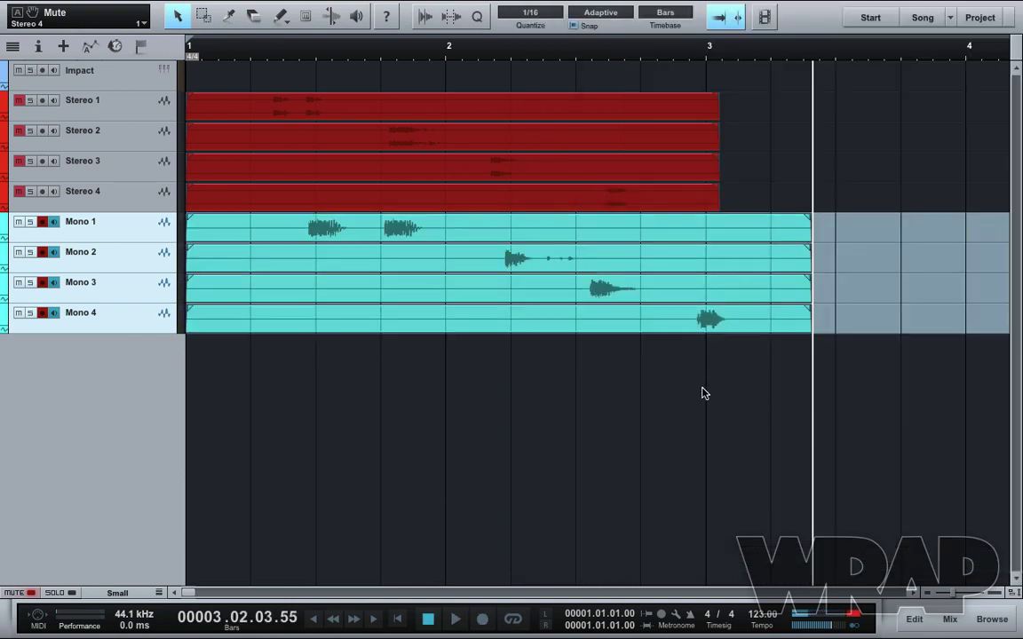
- Enlarge the track heights, remove the Impact track and instrument, and show the mixer with F3
key(shift+e)
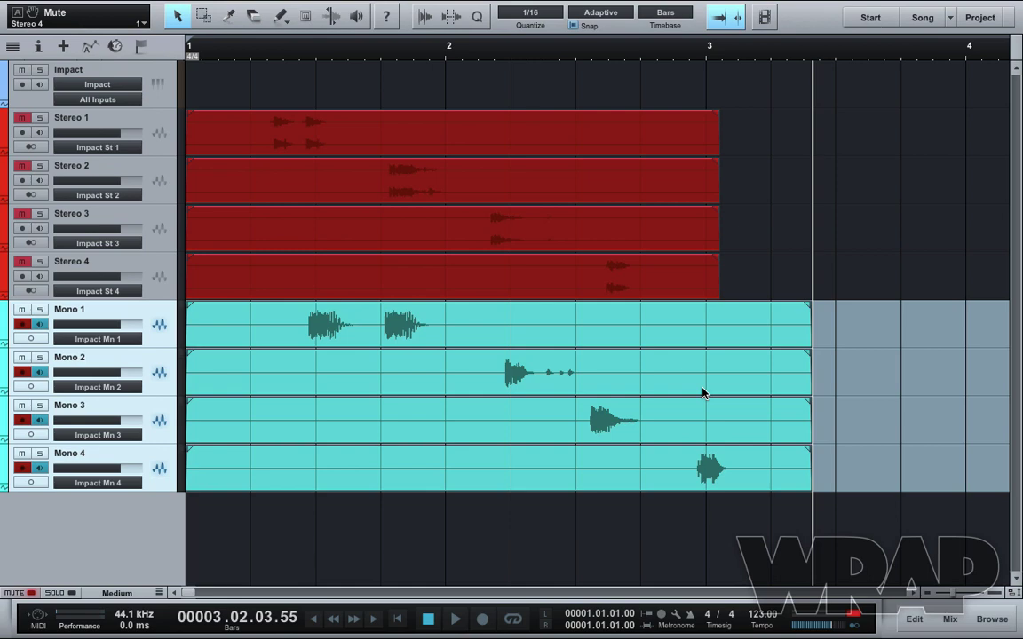
right_click(158, 97)
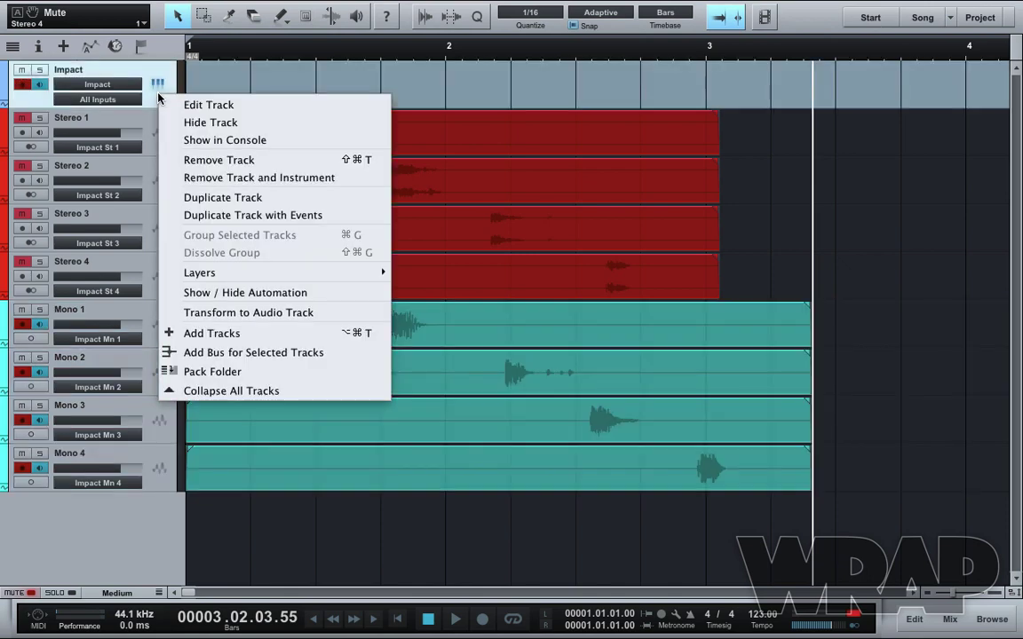
click(271, 180)
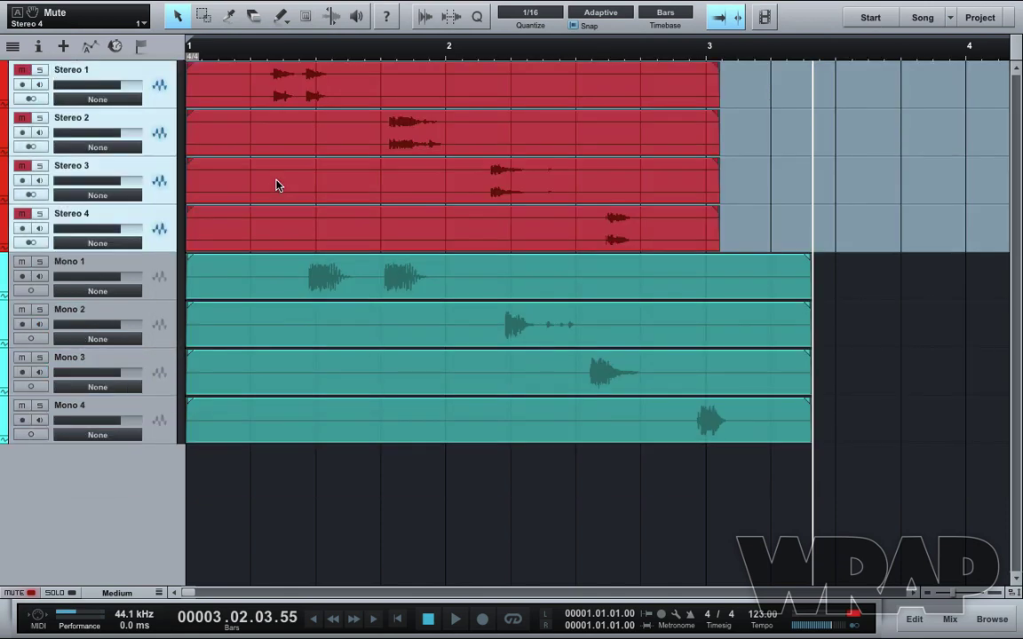
key(F3)
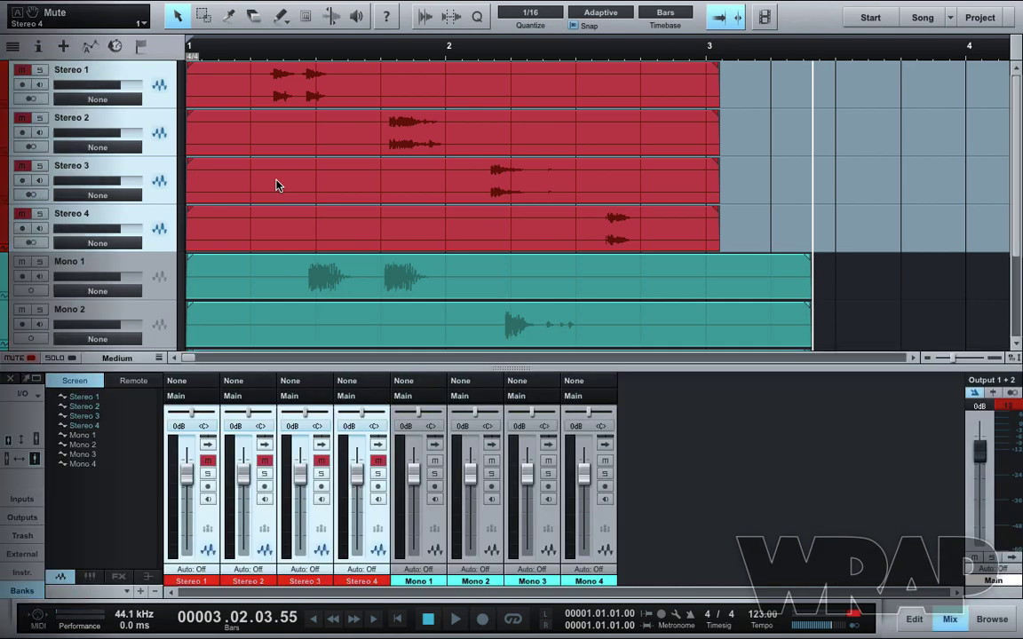